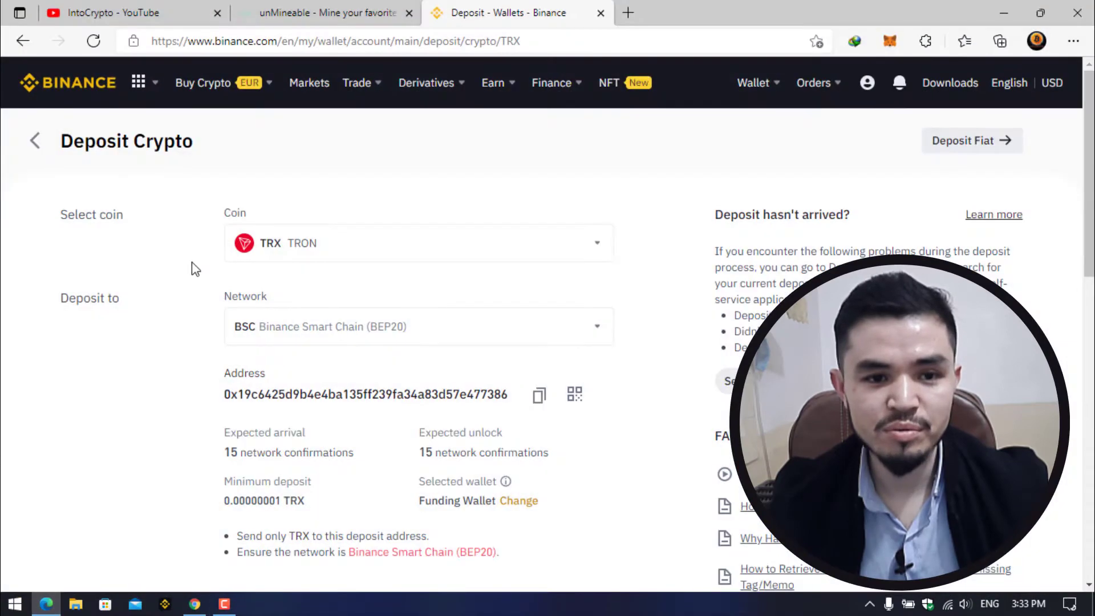
Step: Switch to the IntoCrypto YouTube channel tab showing its mining uploads
click(111, 10)
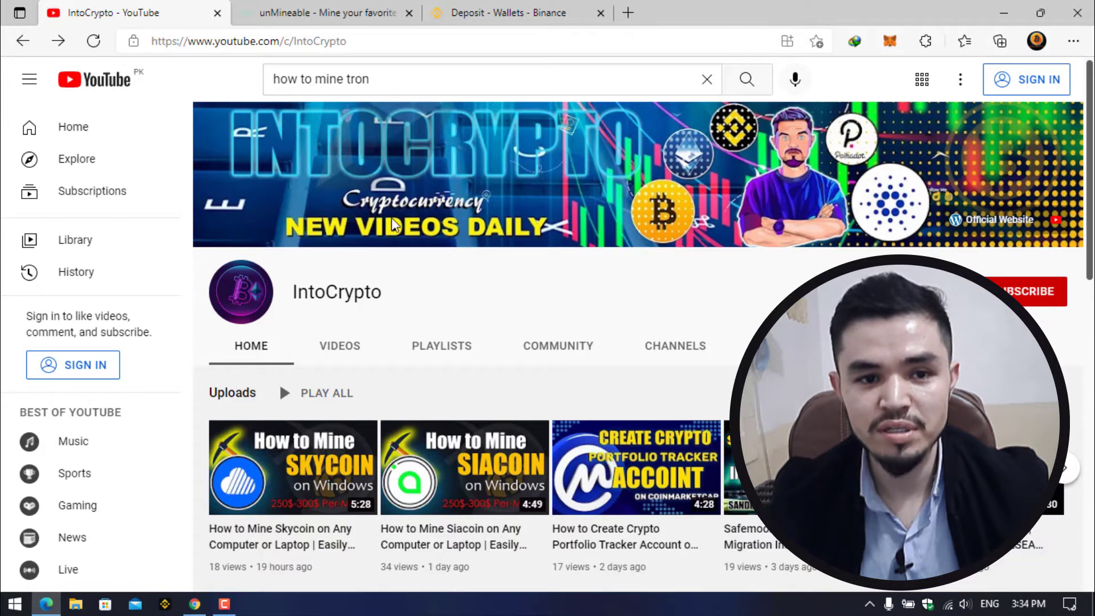
Step: Switch to the unMineable coins list to find TRON (TRX)
click(299, 17)
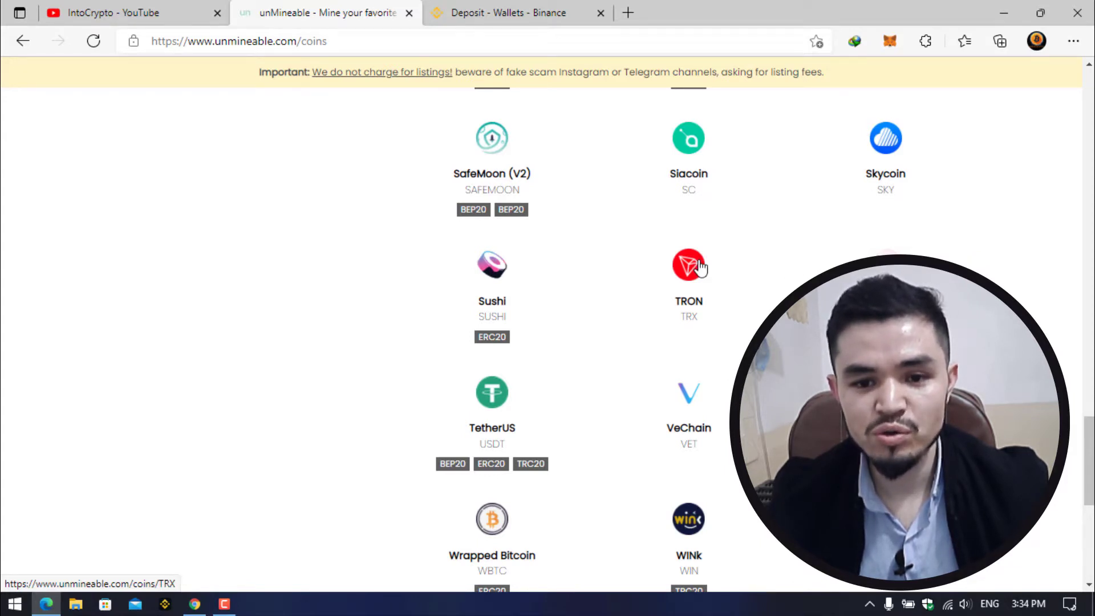
Step: Minimize the browser and create a new desktop folder named TRON
click(1000, 15)
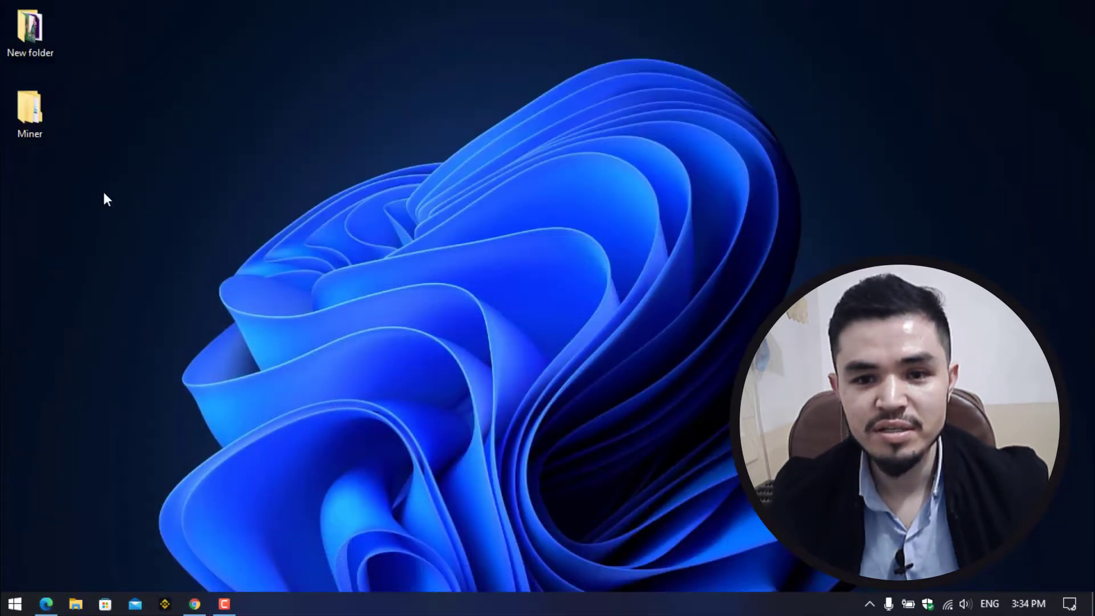
right_click(17, 179)
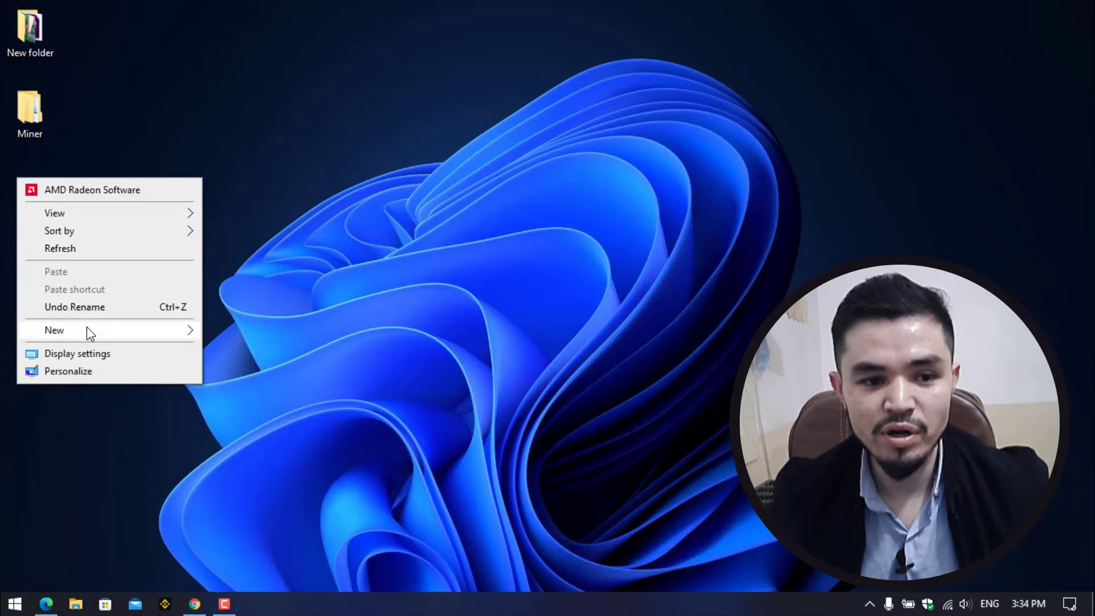
mouse_move(87, 329)
click(239, 331)
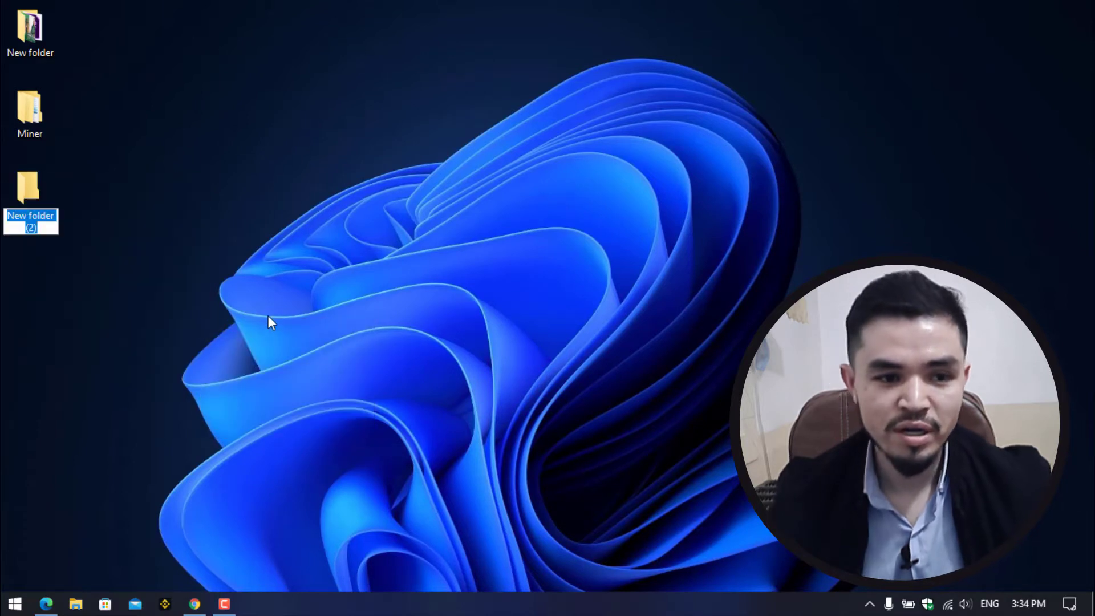
text(TRON)
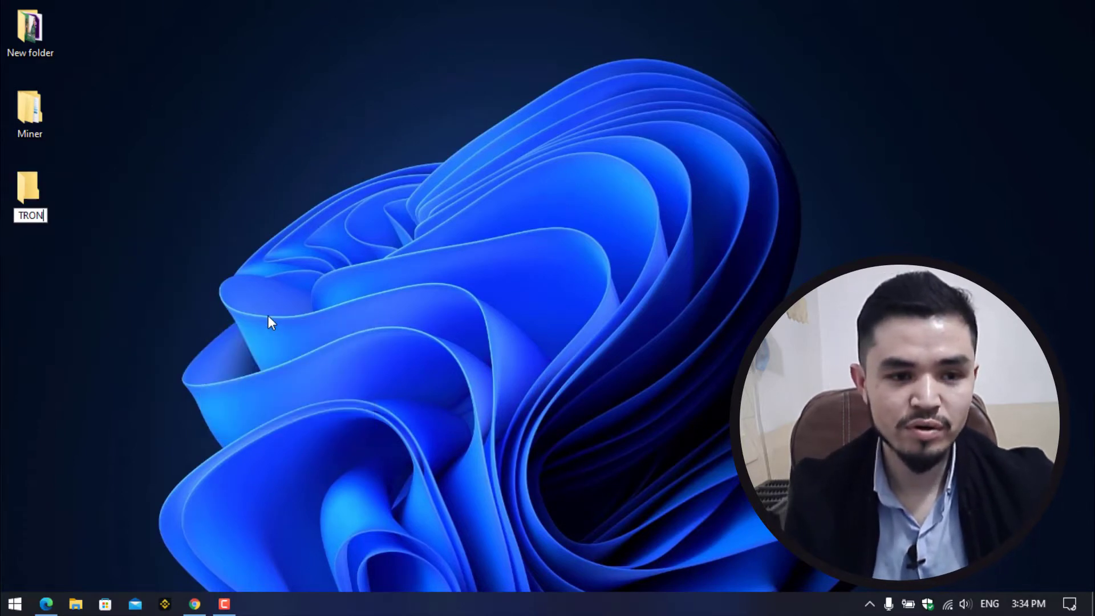
key(Return)
click(268, 316)
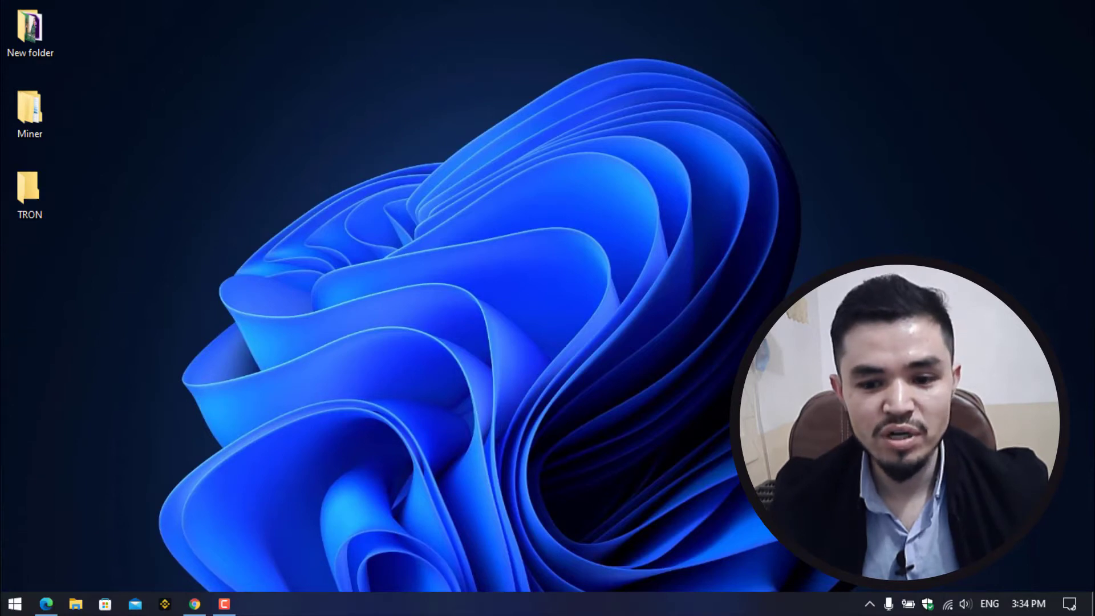
Step: Open Windows Security's Virus & threat protection settings and go to Exclusions
click(928, 605)
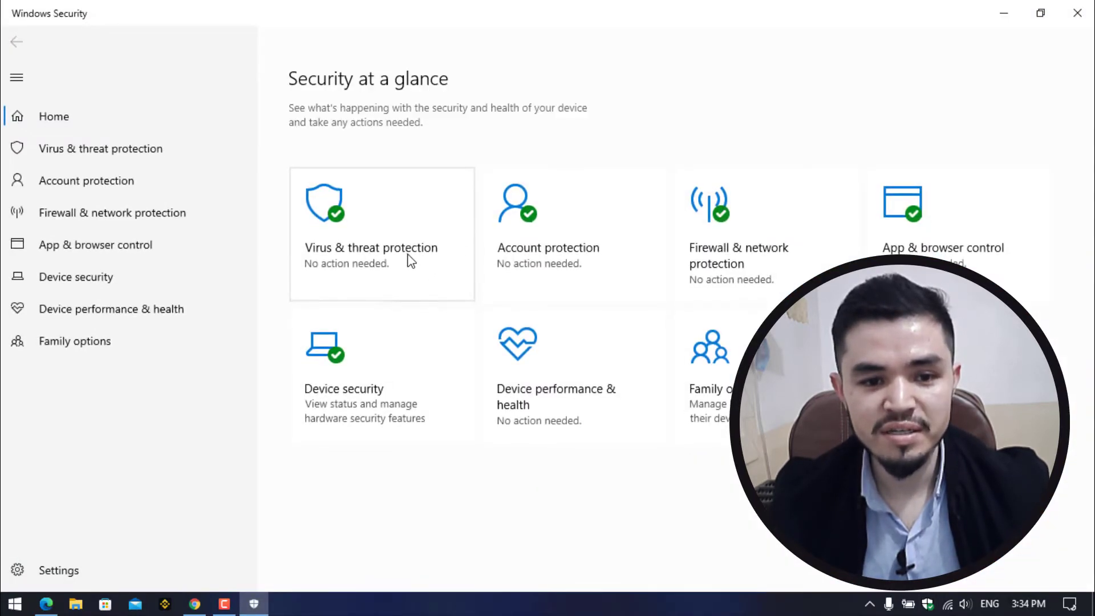
click(410, 261)
scroll(408, 262, down, 4)
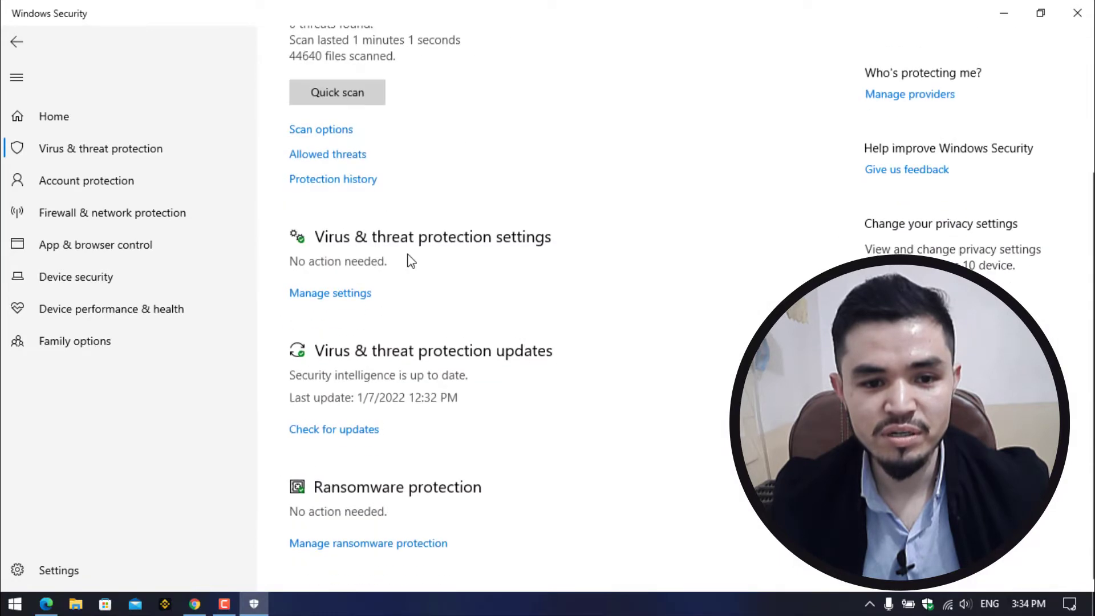
click(342, 304)
scroll(443, 295, down, 6)
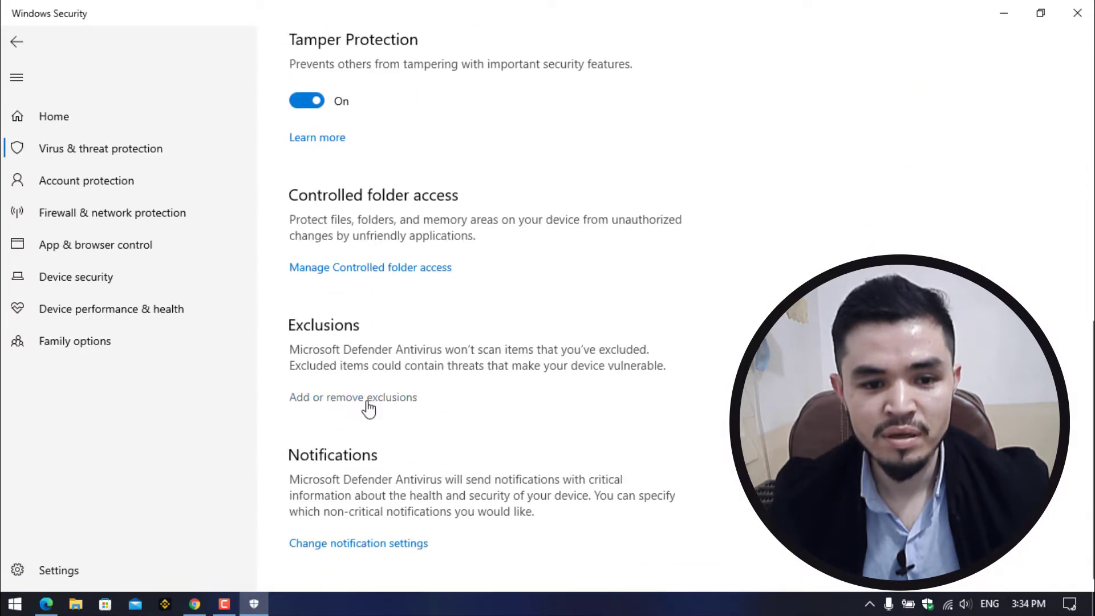
click(374, 408)
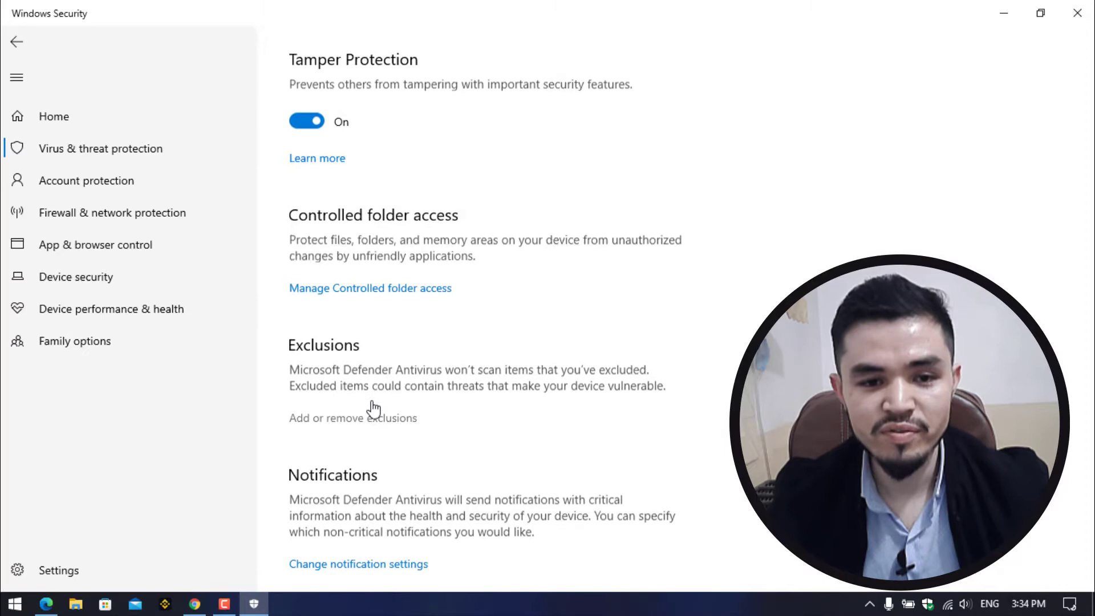
Step: Add the Desktop\TRON folder as a Defender folder exclusion
click(364, 194)
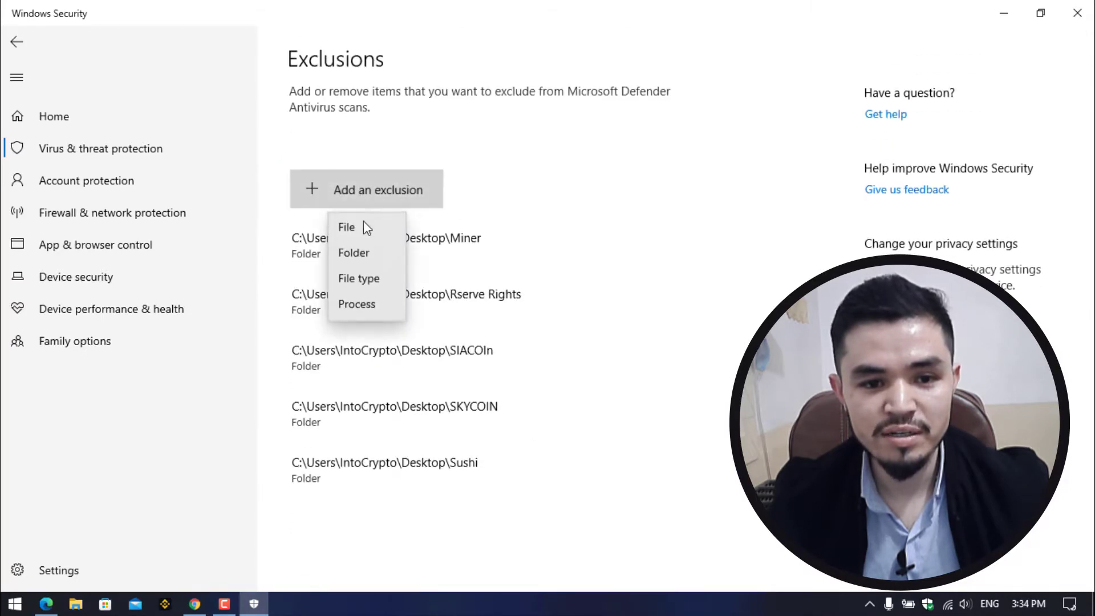
click(362, 252)
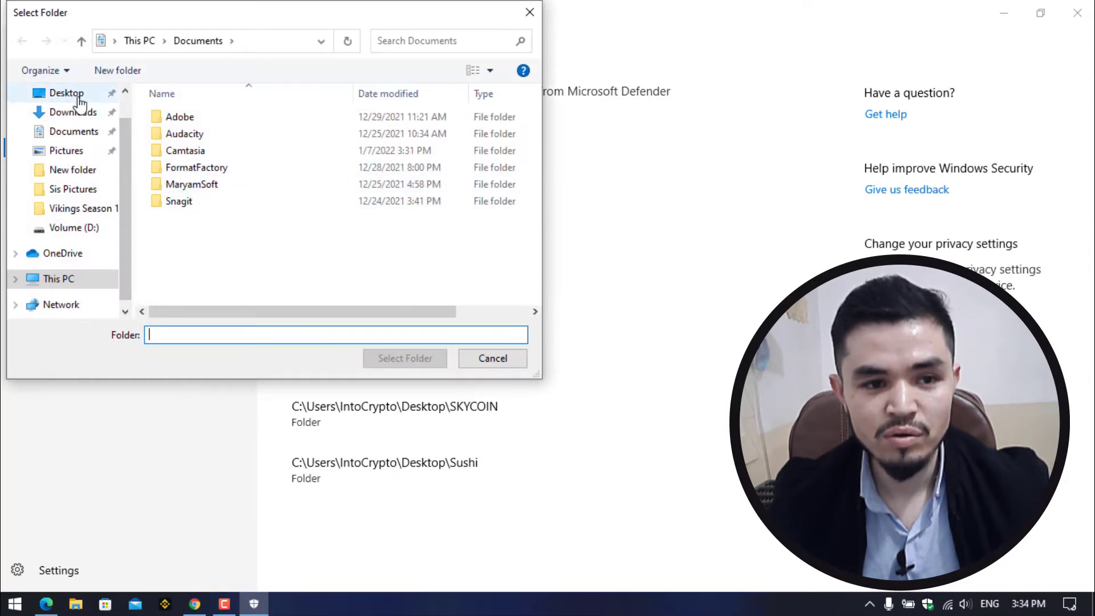
click(71, 94)
click(383, 165)
double_click(383, 166)
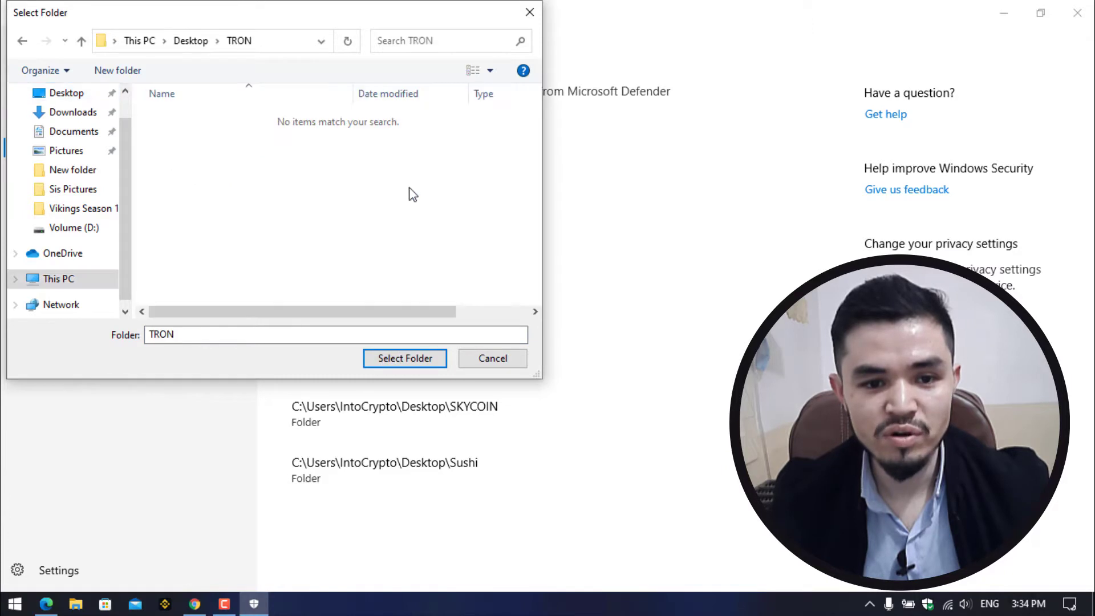
click(420, 357)
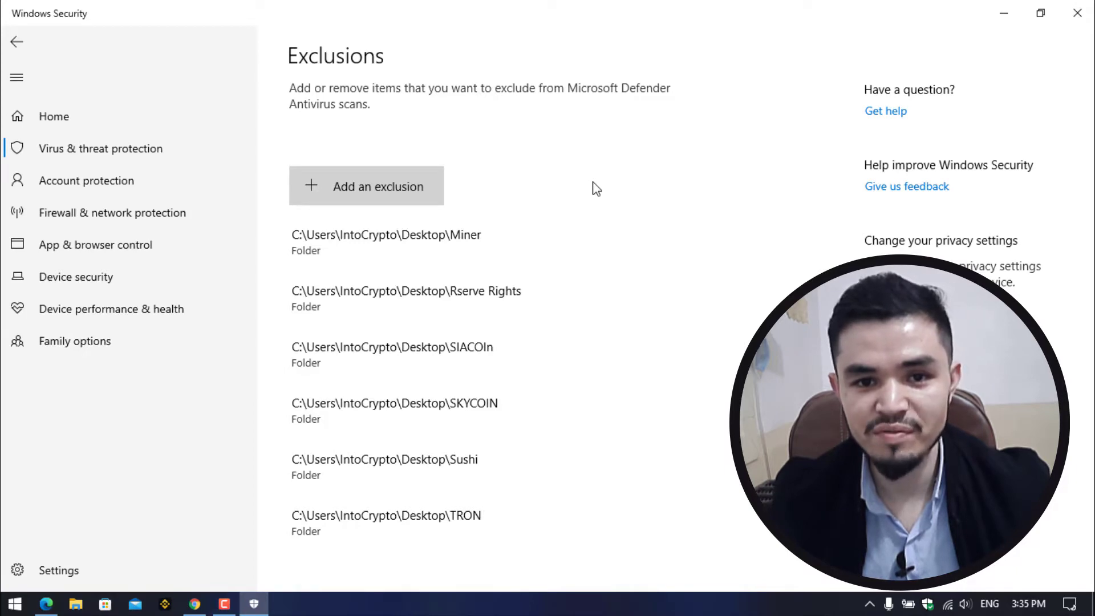
Step: Close Windows Security and open unMineable's miner download page in the browser
click(1073, 14)
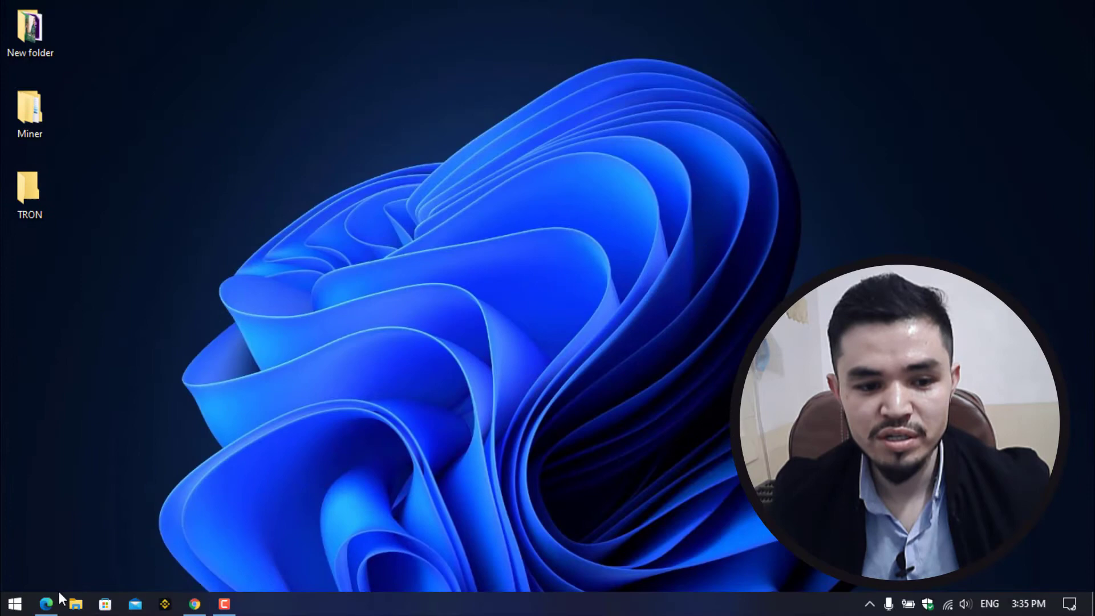
click(46, 603)
scroll(411, 261, up, 15)
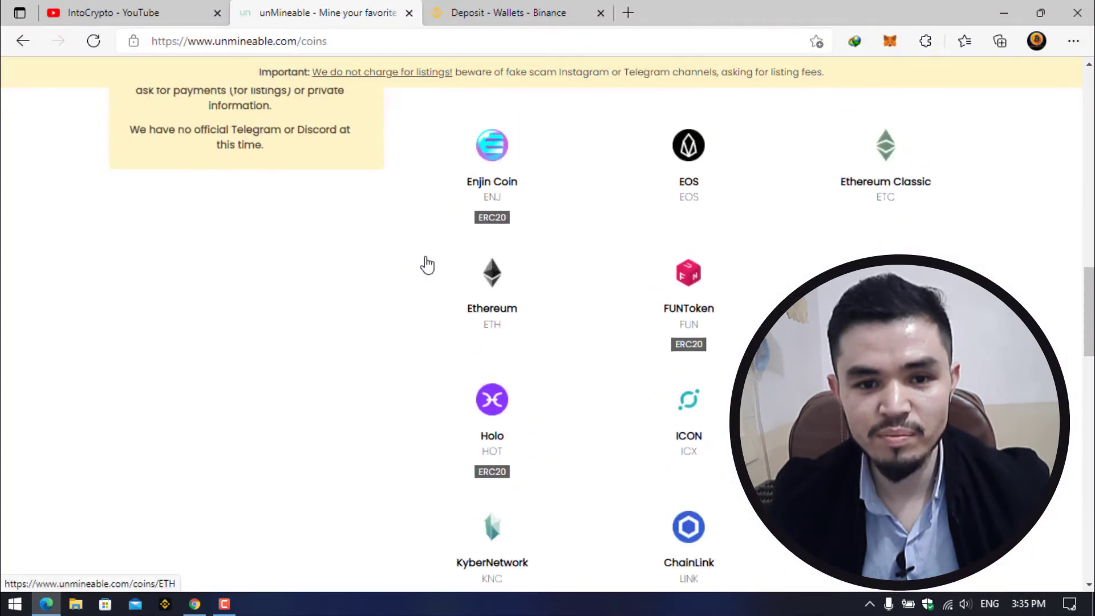
scroll(427, 265, up, 10)
click(536, 201)
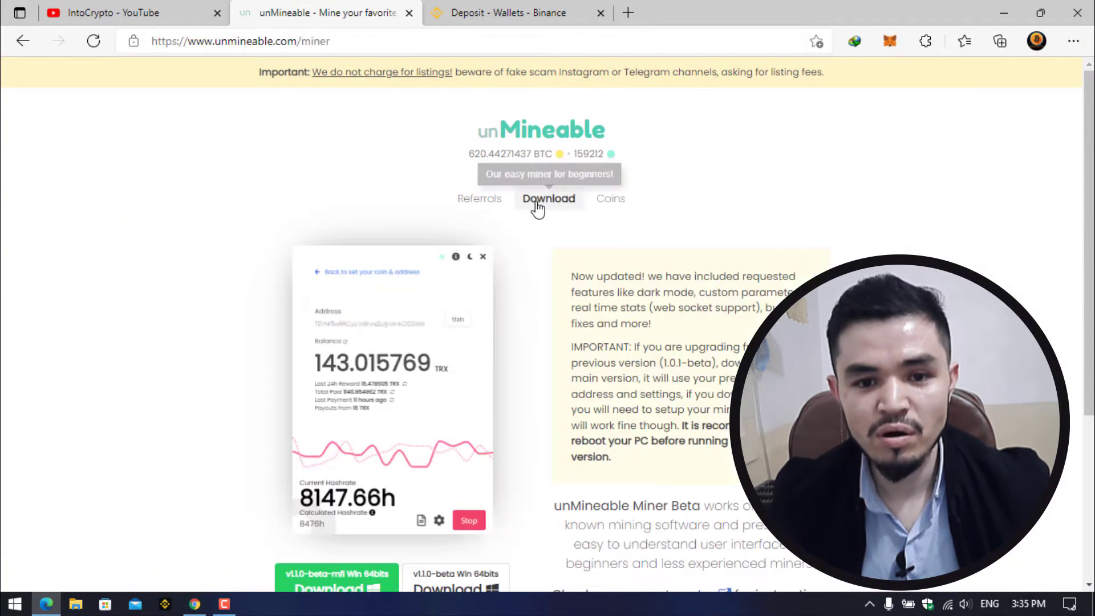
Step: Bring up the download options for the v1.1.0-beta-mfi Windows miner link
scroll(537, 202, down, 4)
right_click(360, 340)
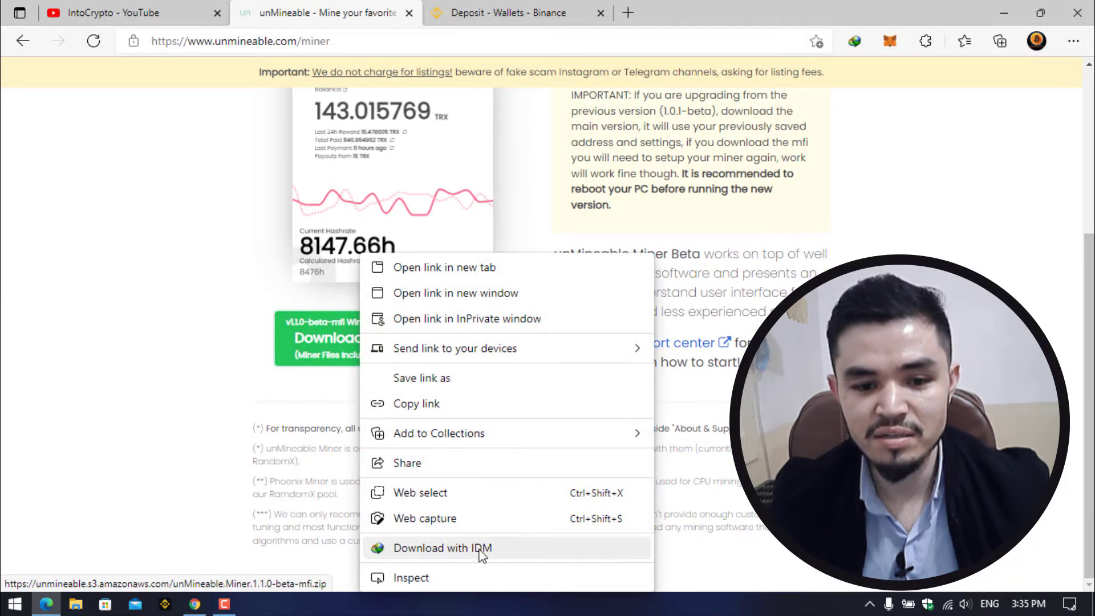
scroll(350, 439, up, 1)
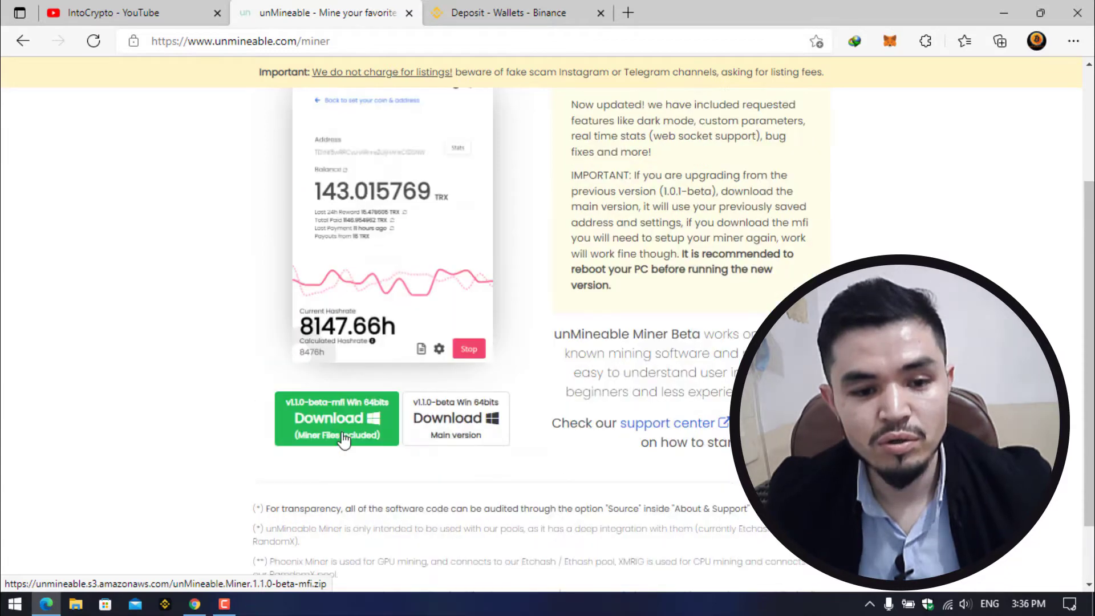
right_click(345, 432)
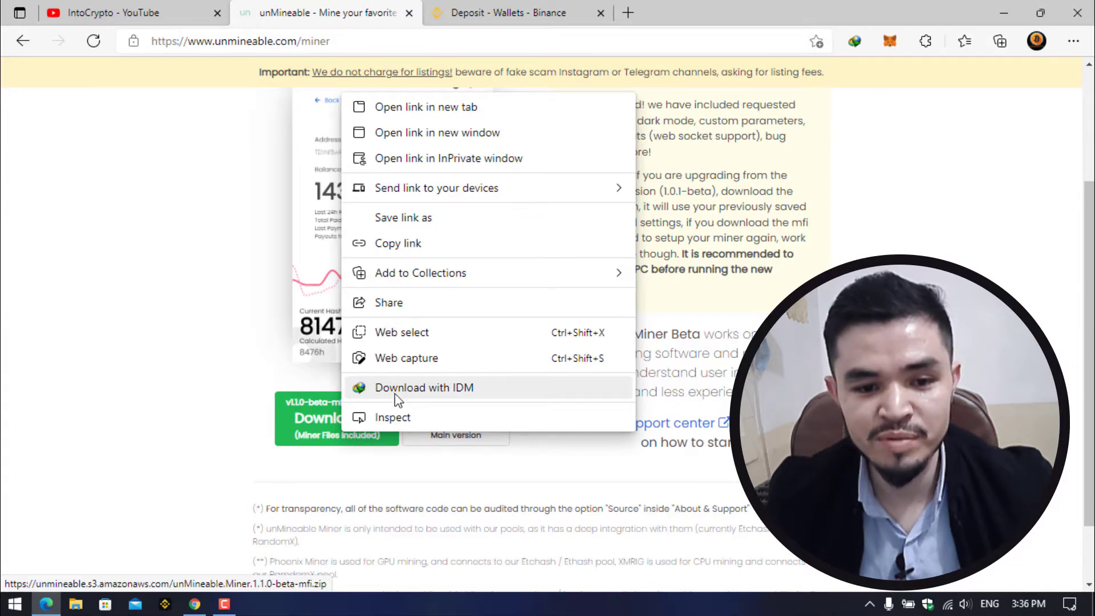
Step: Download the unMineable 1.1.0-beta-mfi miner zip with IDM into the desktop TRON folder
click(397, 393)
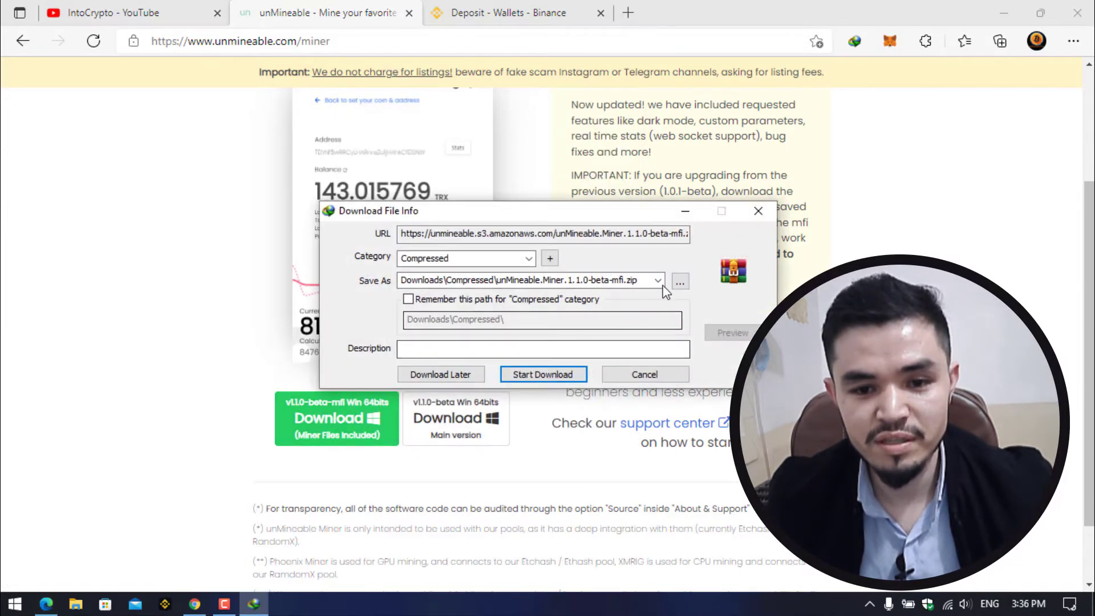
click(681, 282)
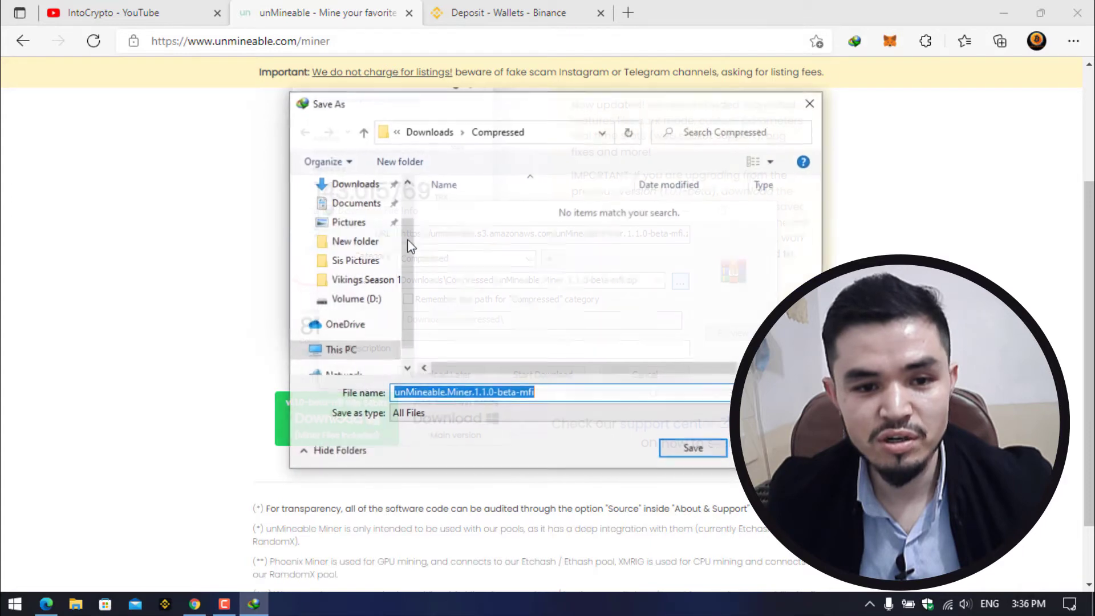
scroll(354, 209, up, 1)
click(348, 216)
double_click(677, 240)
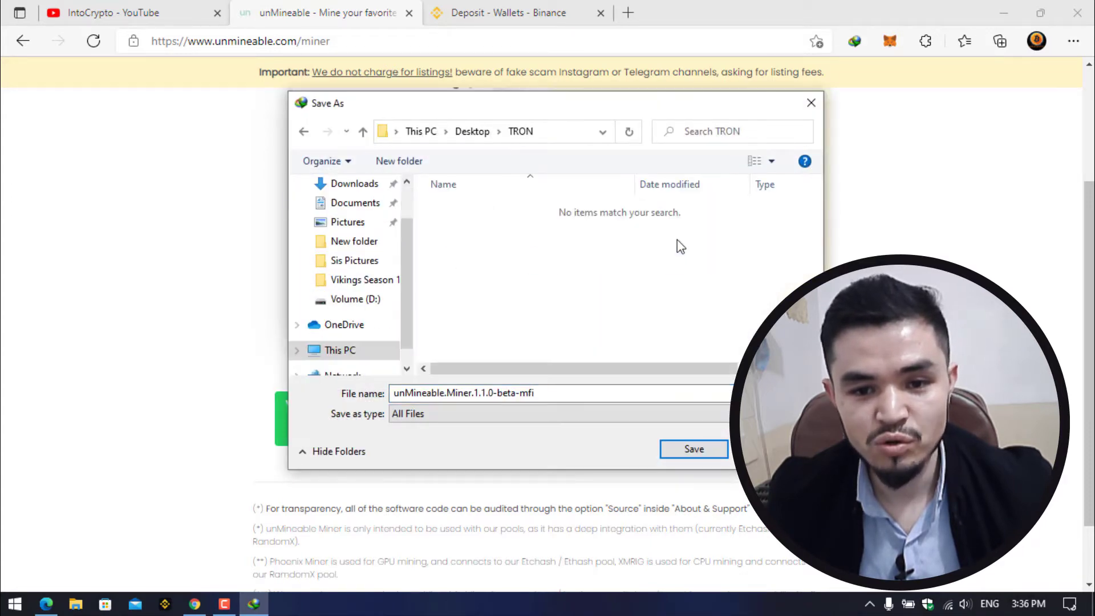
click(695, 446)
click(559, 374)
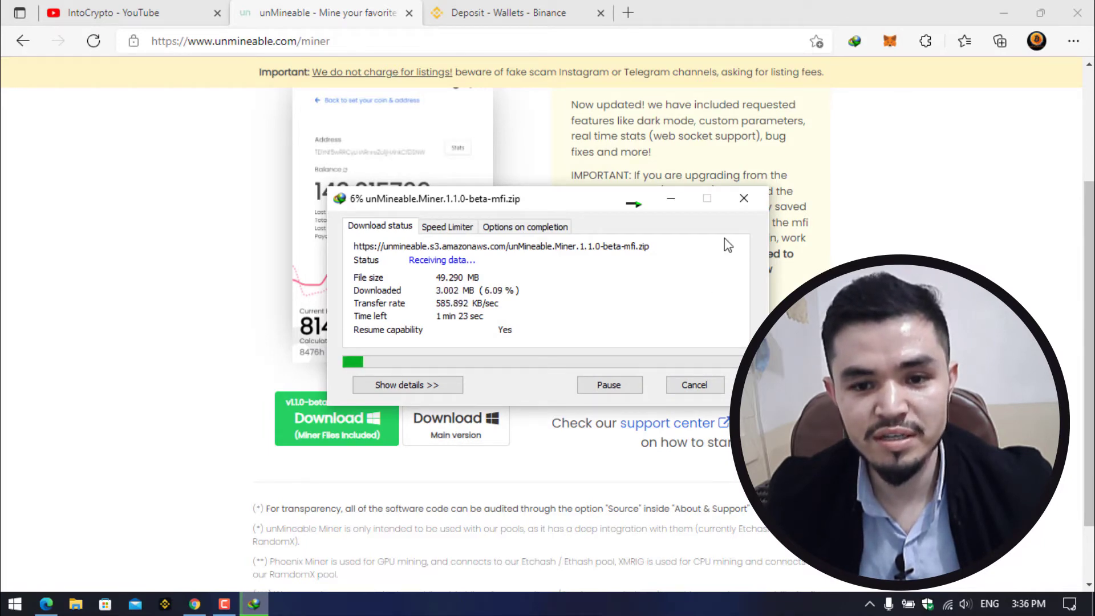
click(741, 209)
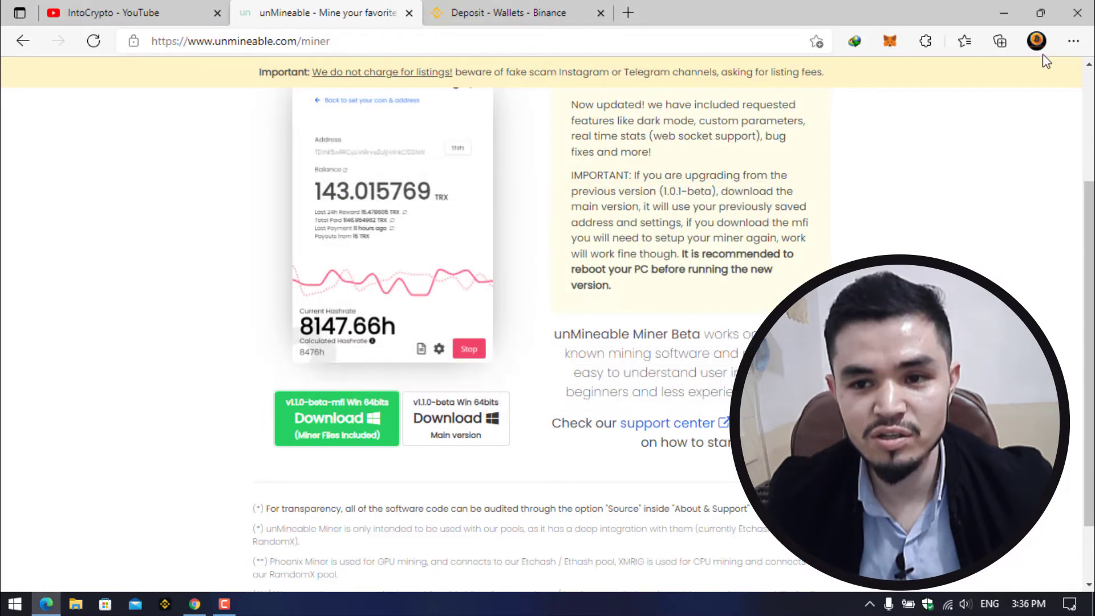
Step: Open the desktop Miner folder and copy the unMineable miner archive
click(1005, 14)
click(18, 125)
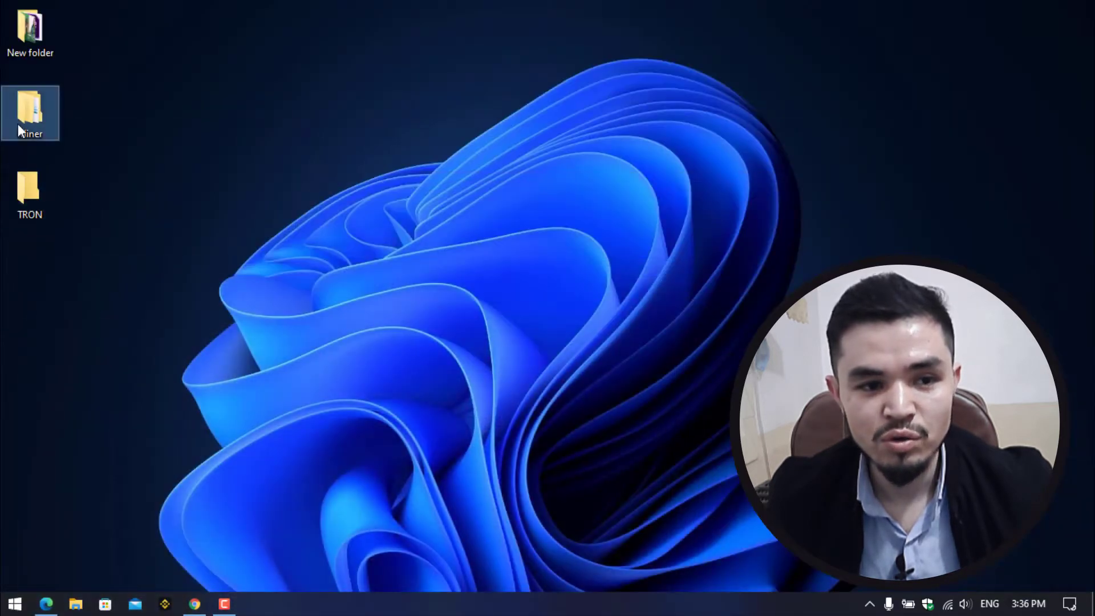
double_click(19, 124)
right_click(365, 164)
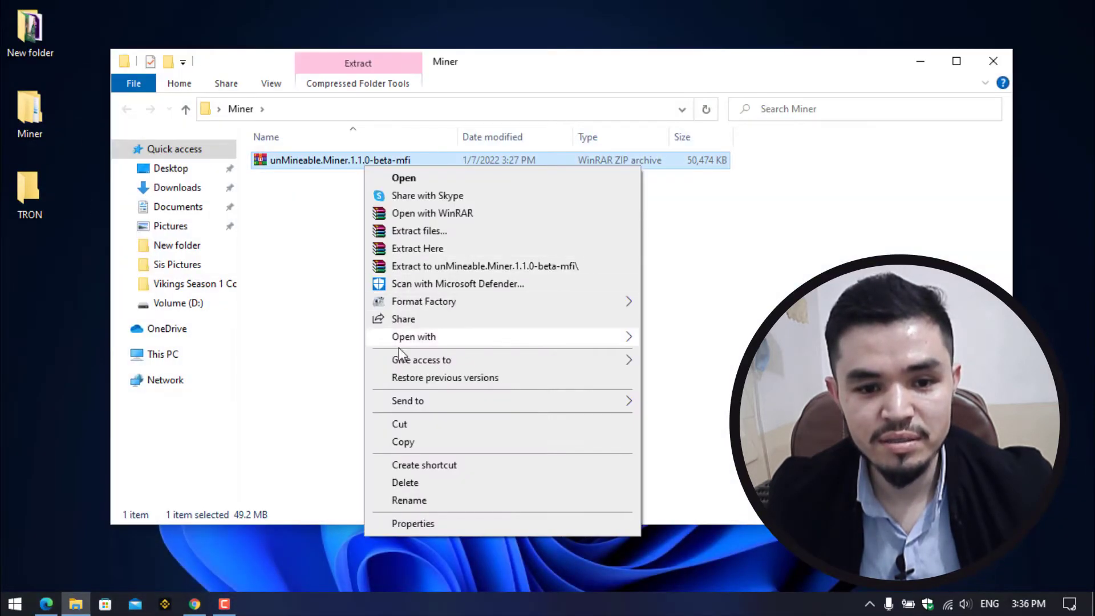
click(403, 441)
Step: Paste the unMineable miner archive into the desktop TRON folder
click(993, 61)
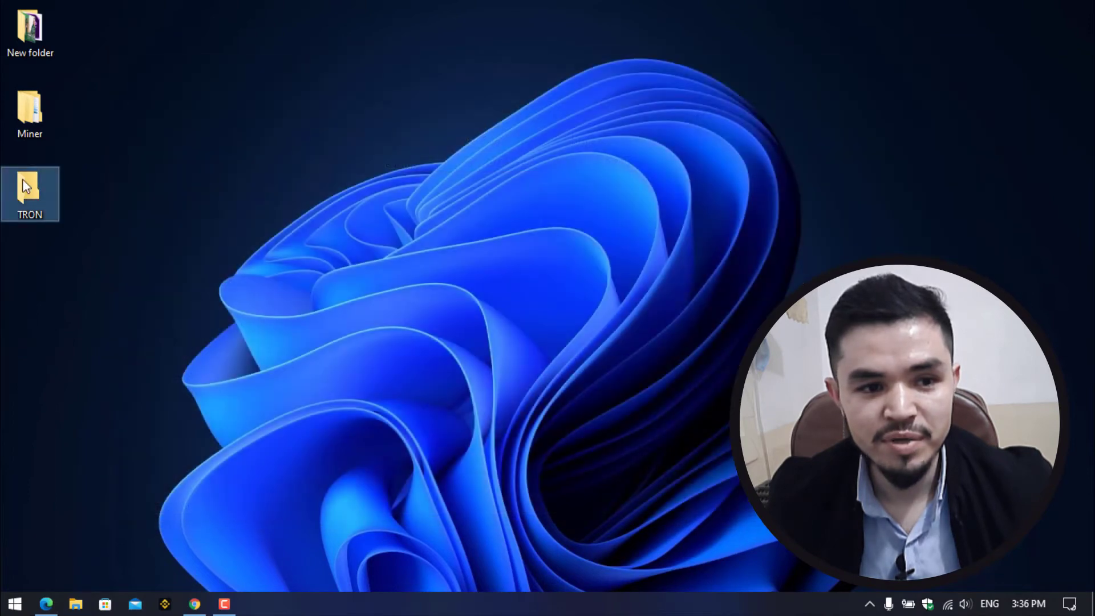
double_click(23, 179)
right_click(415, 262)
click(456, 394)
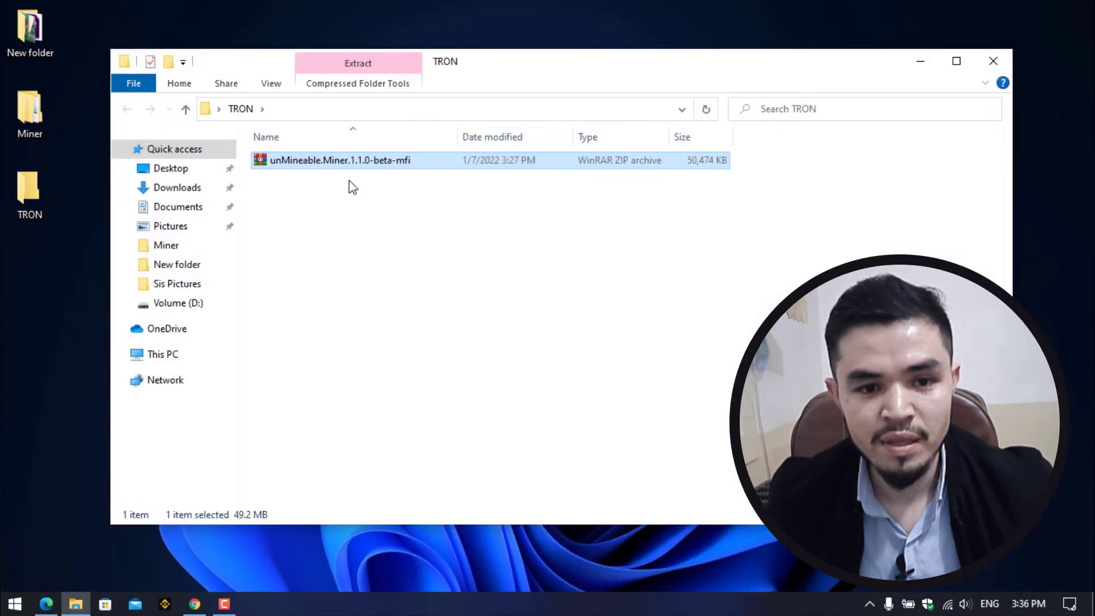
Step: Extract the archive in TRON and launch the unMineable Miner application
right_click(355, 169)
click(410, 245)
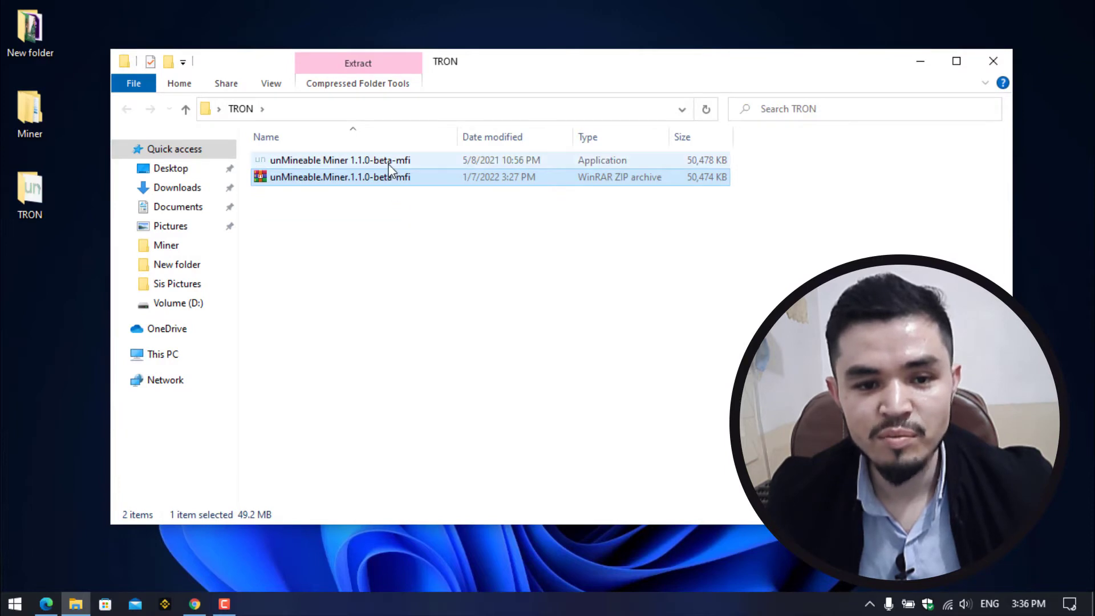
double_click(393, 164)
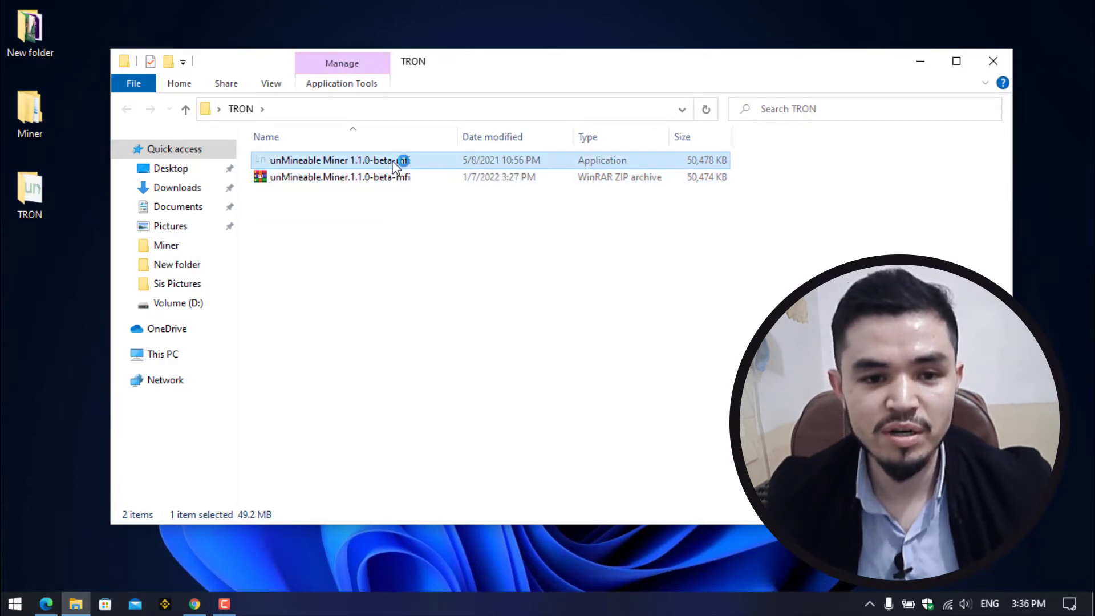
click(921, 61)
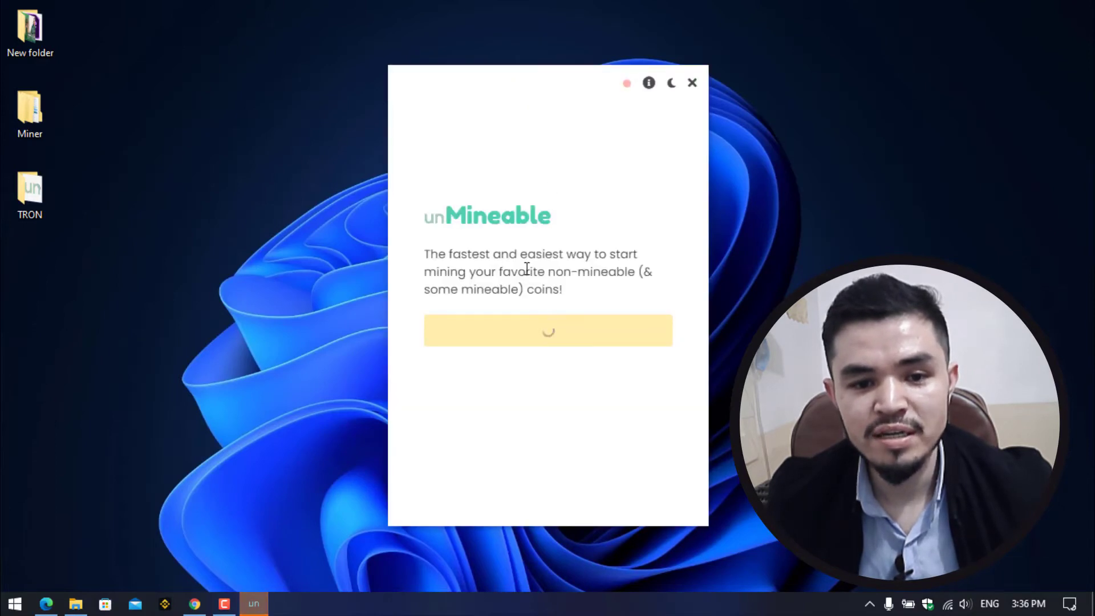
Step: Choose CPU mining and select TRON TRX as the coin, filtering by 'tron'
click(544, 334)
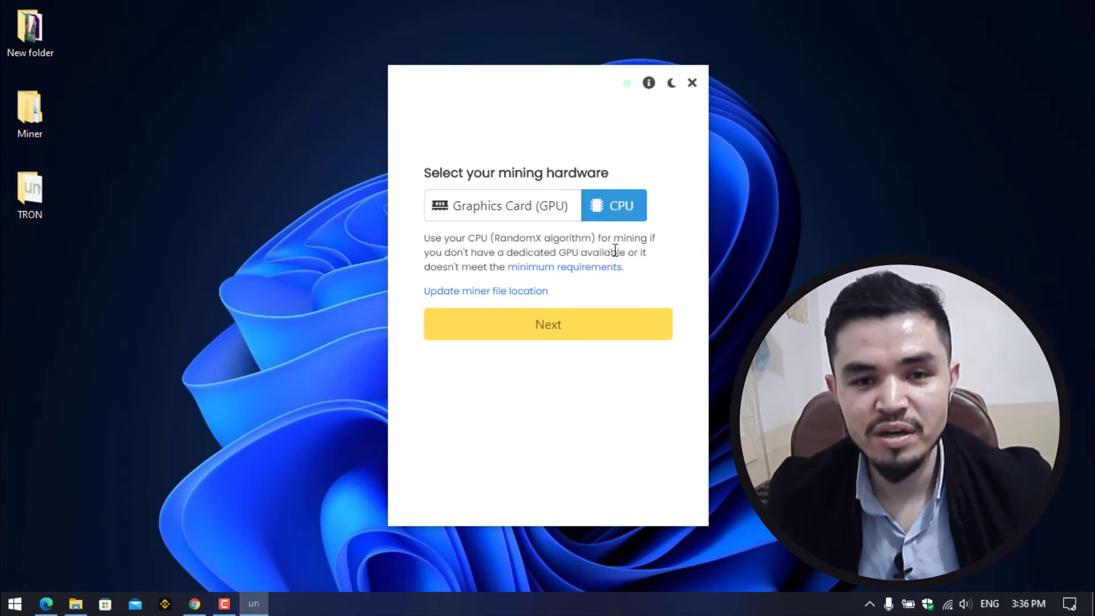
click(596, 332)
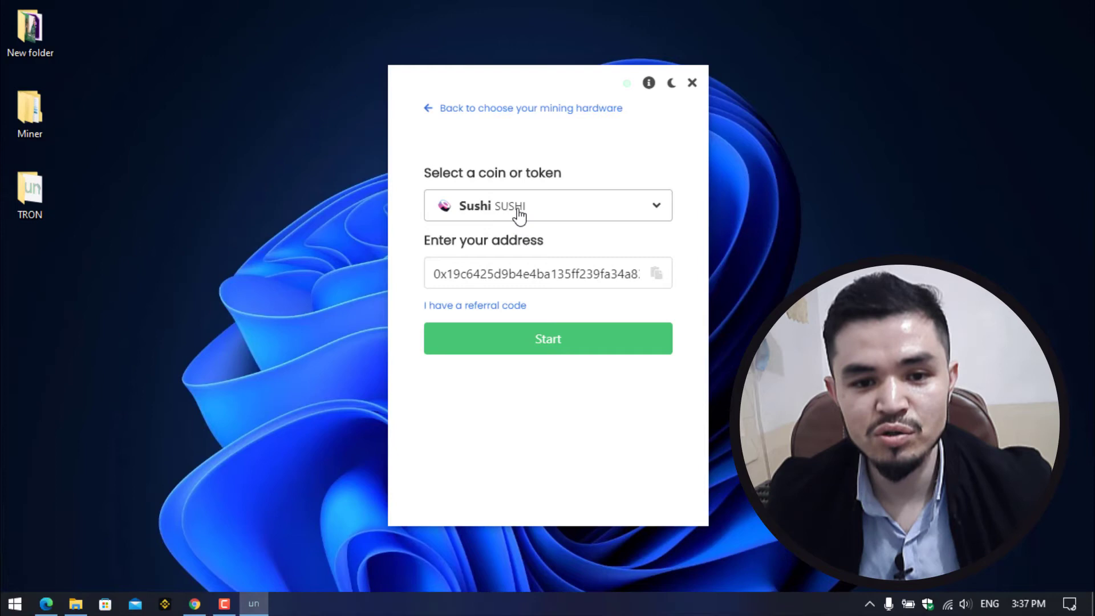
click(518, 215)
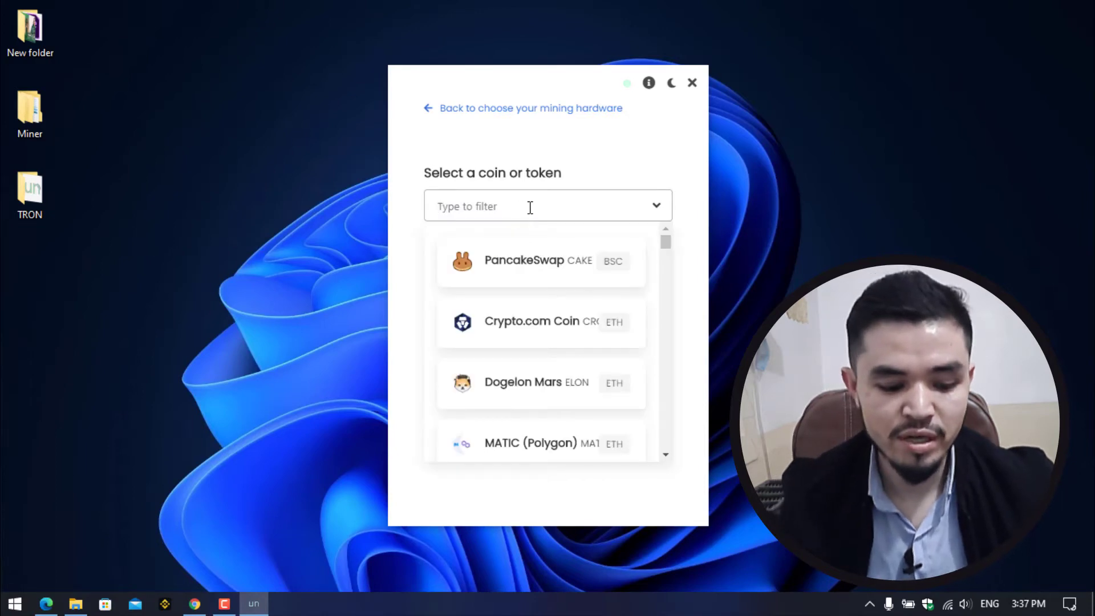
text(tron)
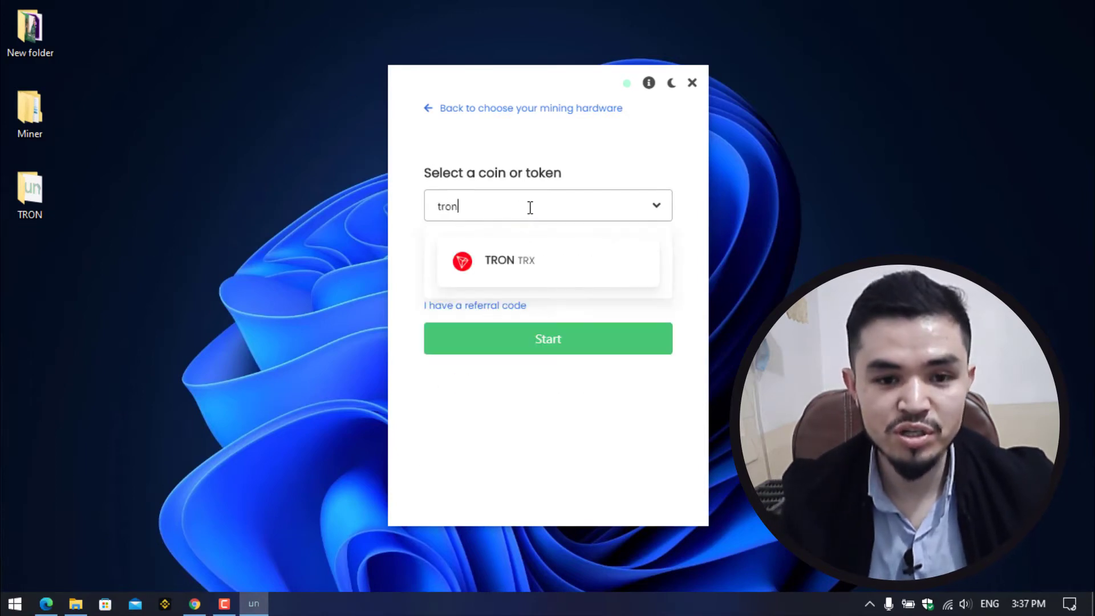
click(528, 264)
Step: Replace the old saved address with the TRX deposit address copied from Binance
double_click(534, 275)
key(BackSpace)
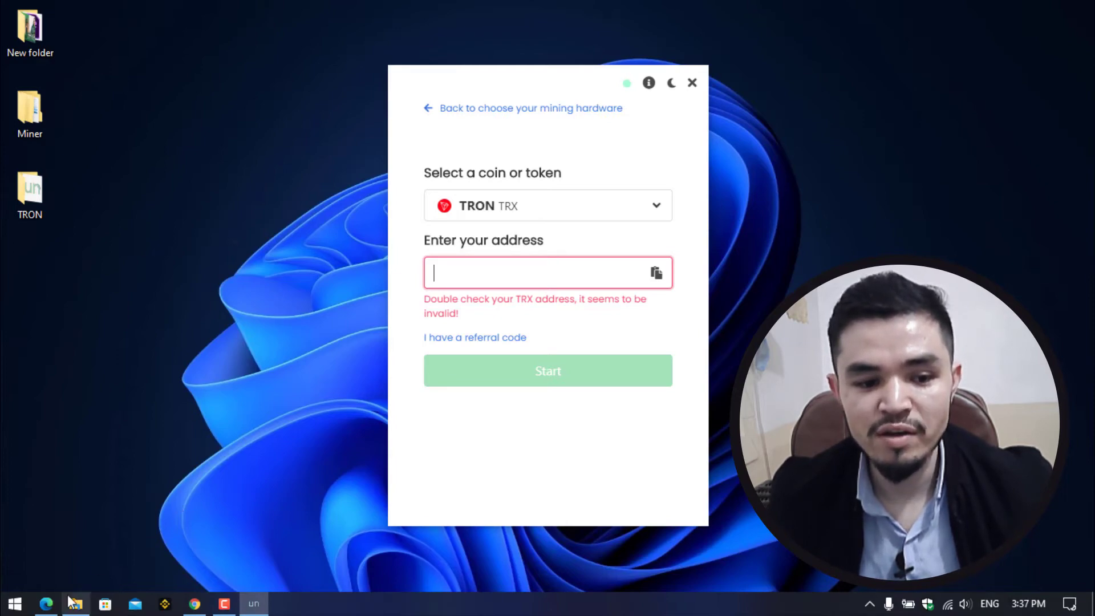
click(47, 604)
click(534, 11)
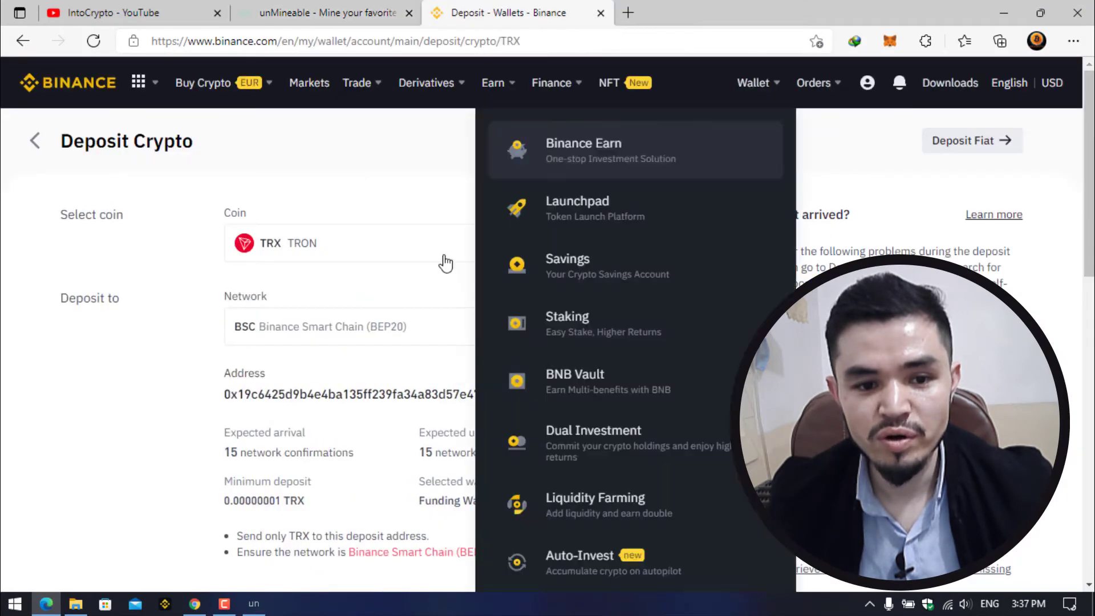
scroll(456, 274, down, 3)
click(539, 241)
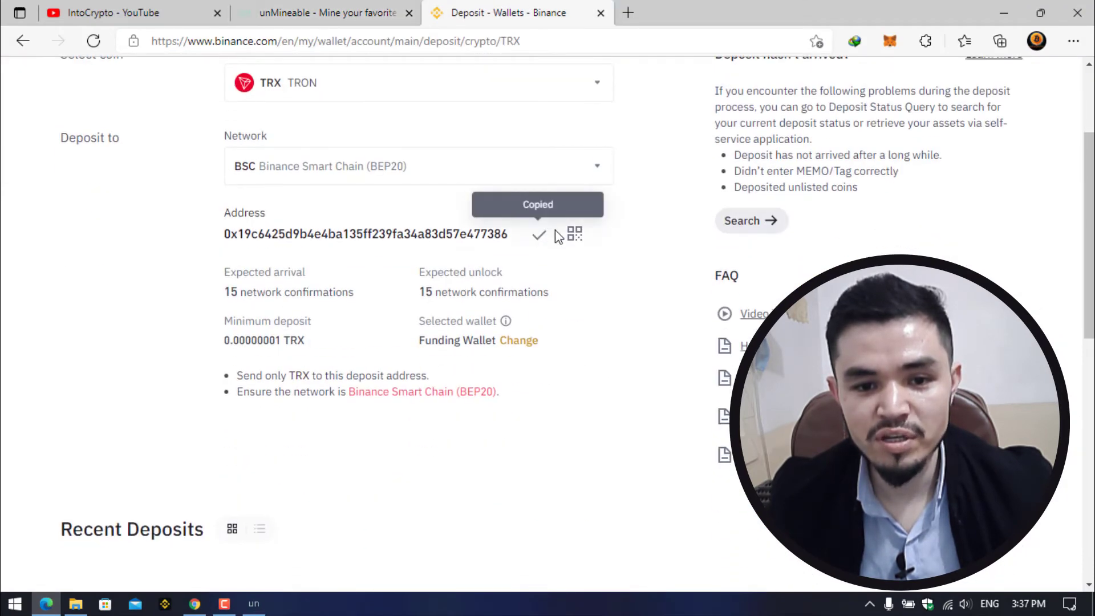
click(998, 16)
key(ctrl+v)
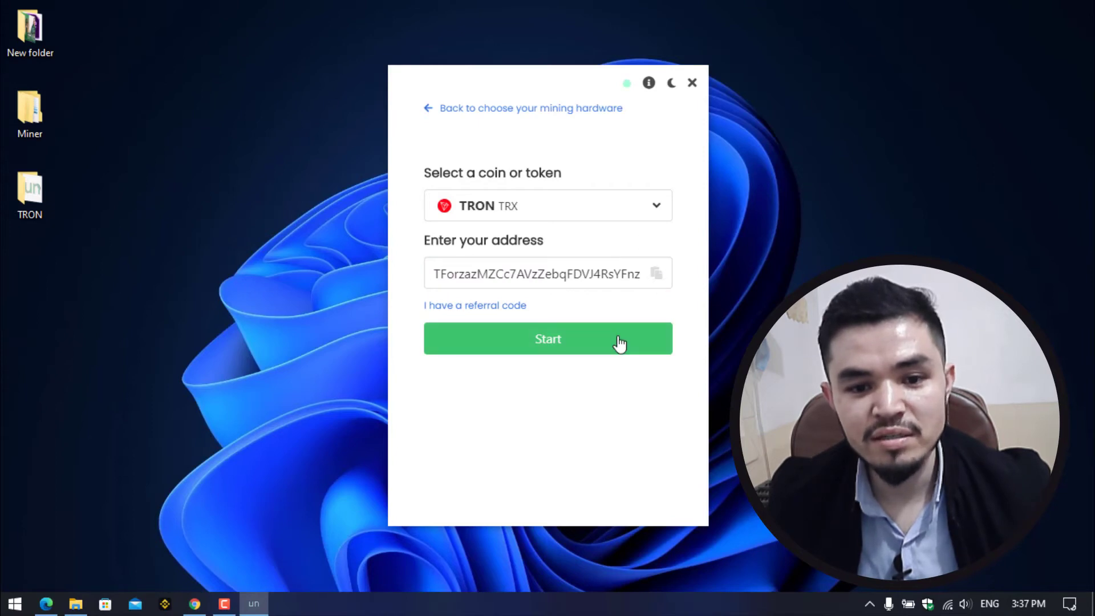
Step: Start TRX mining and wait until the dashboard shows it running
click(605, 345)
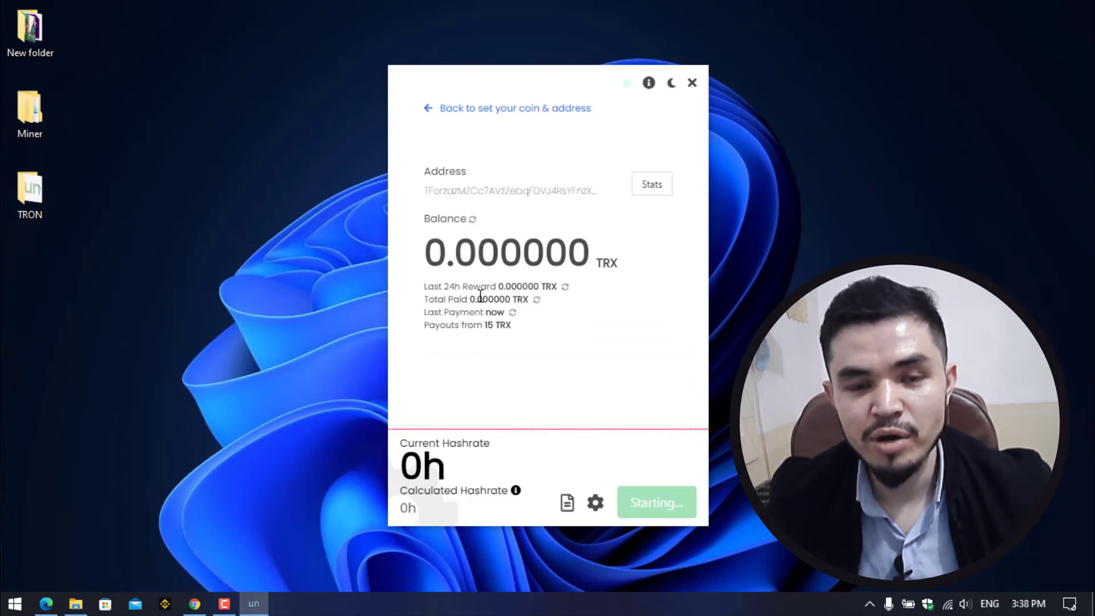
double_click(432, 286)
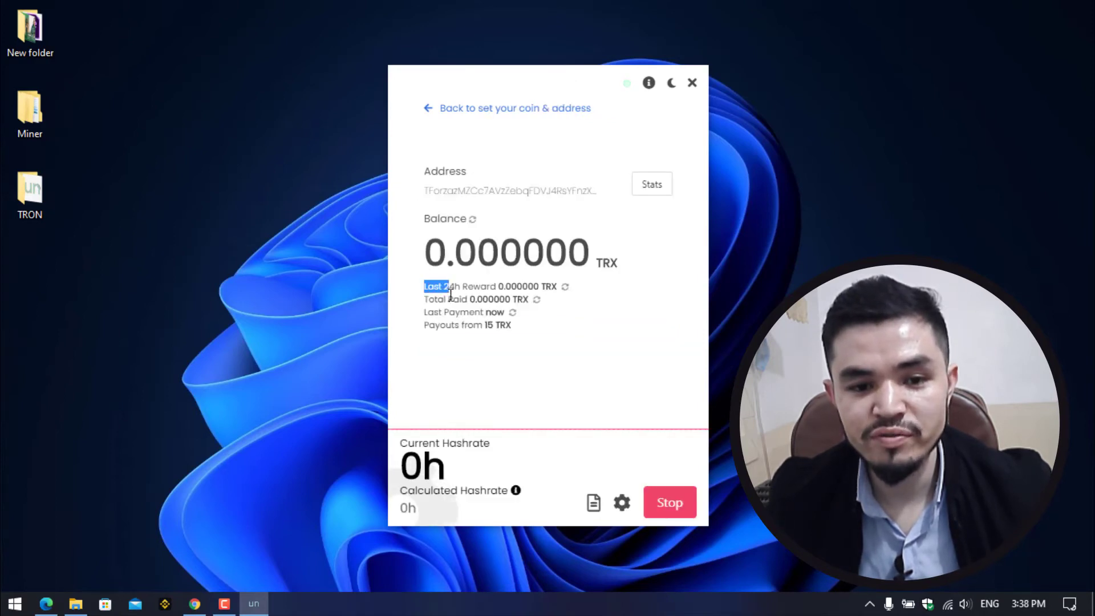
click(440, 298)
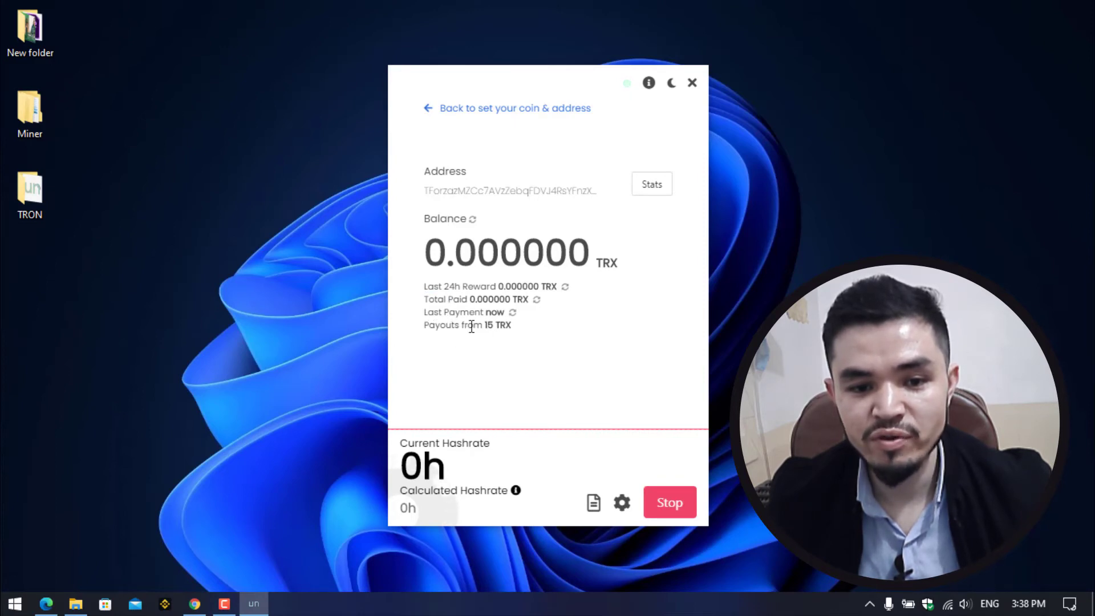
mouse_move(543, 367)
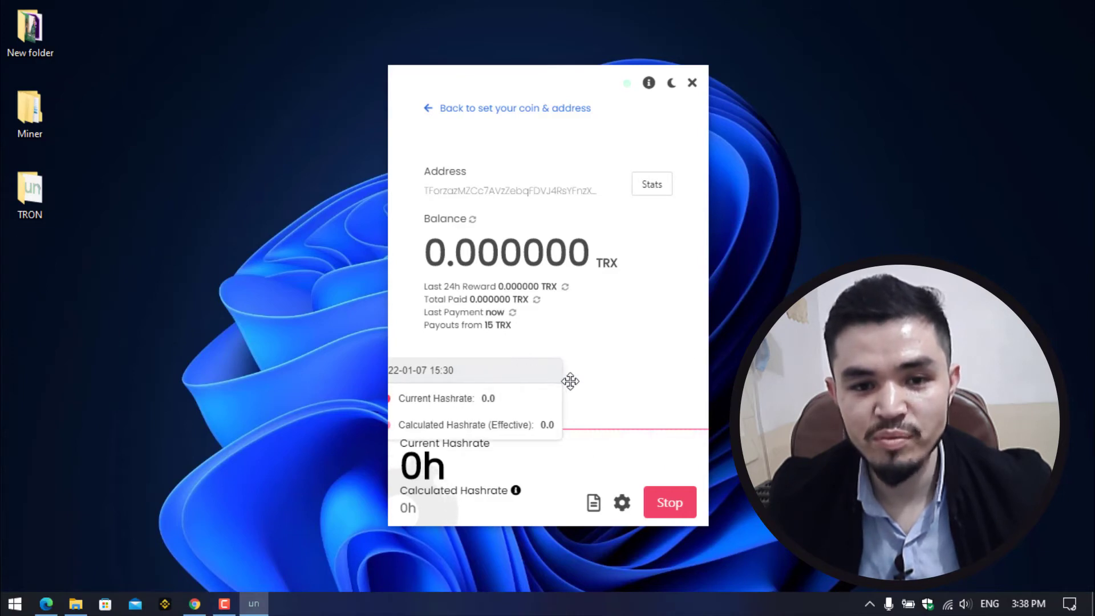
Step: In advanced settings, try Custom intensity, return to High, and close the dialog
click(621, 502)
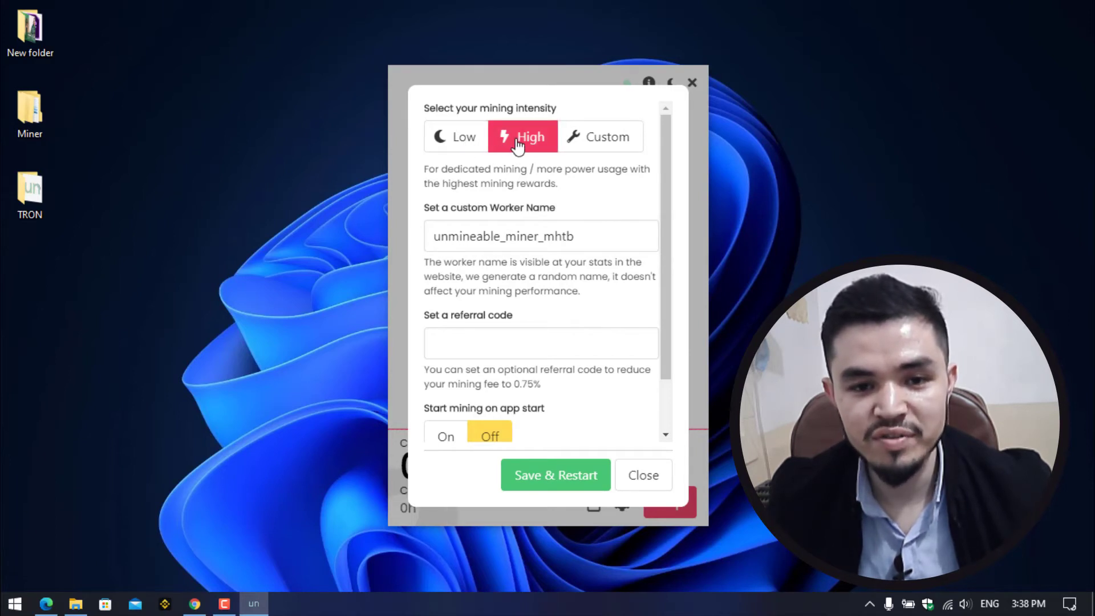
click(590, 137)
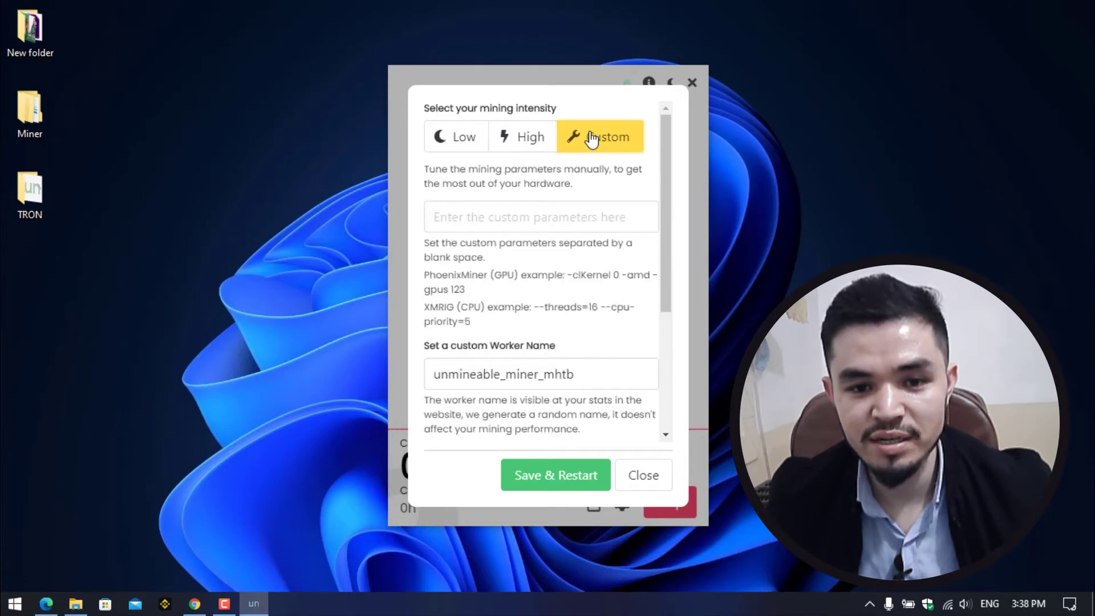
click(556, 143)
scroll(502, 251, down, 2)
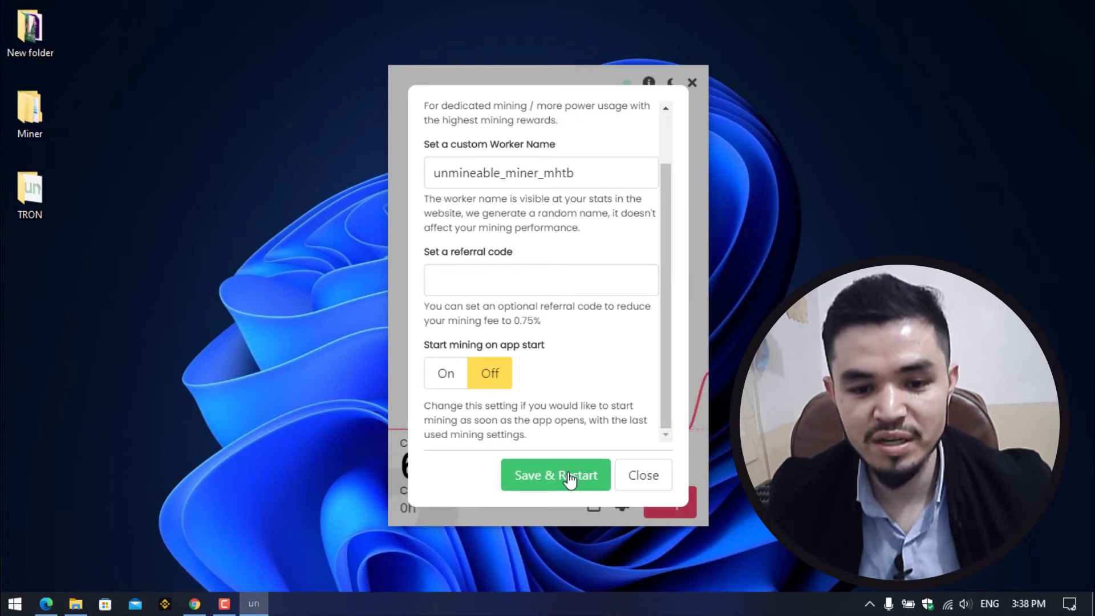
click(642, 485)
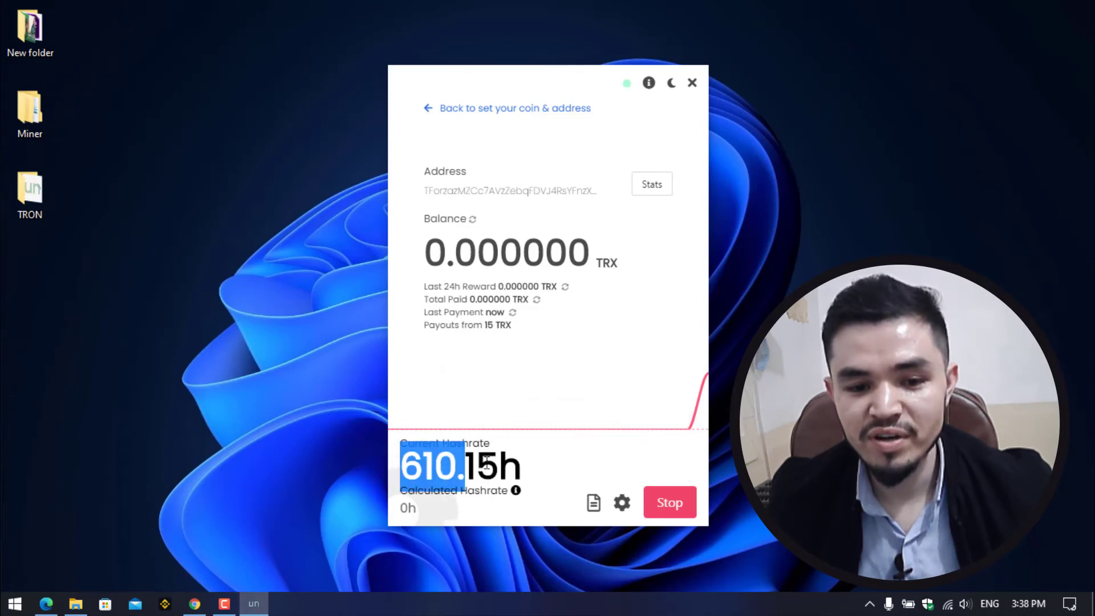
drag(485, 465, 518, 462)
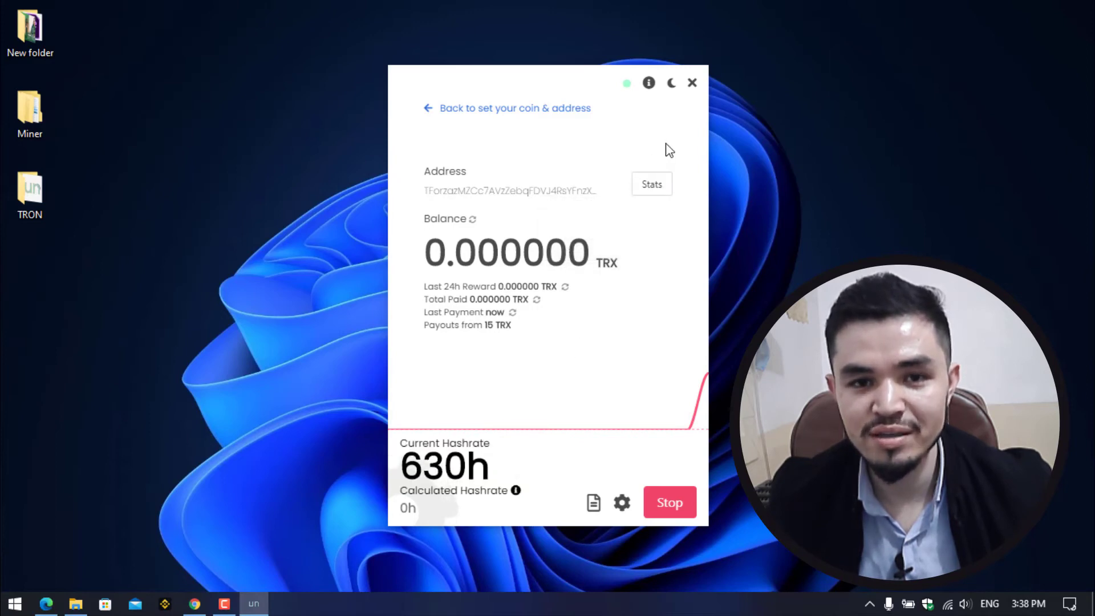
Step: Open the TRX address's stats page, view its referral code, then highlight the pool stats and BTC figures
click(664, 185)
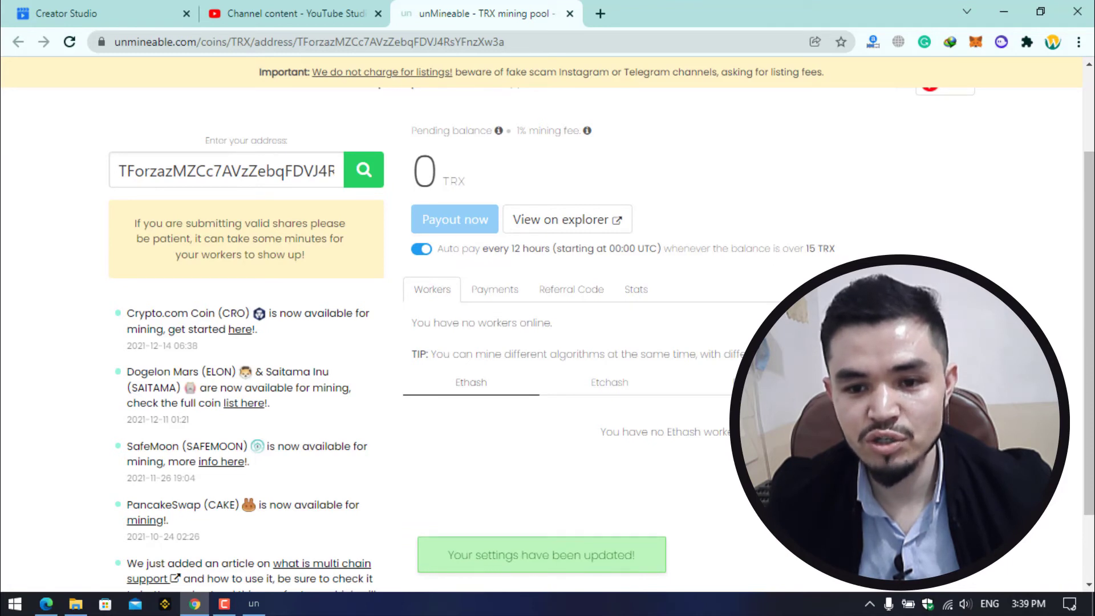
click(570, 292)
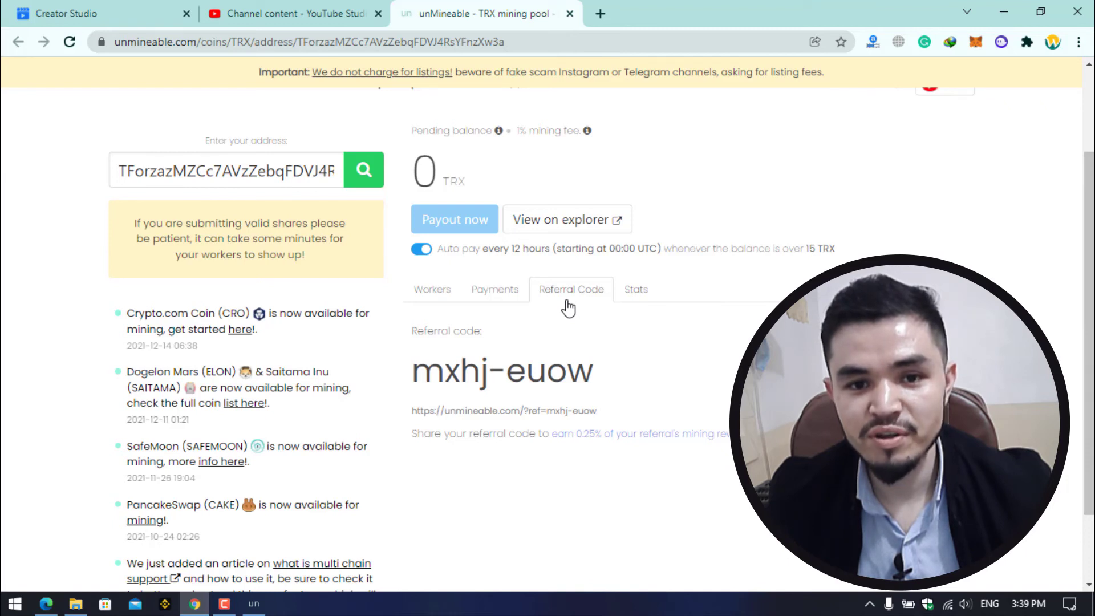
scroll(567, 306, up, 2)
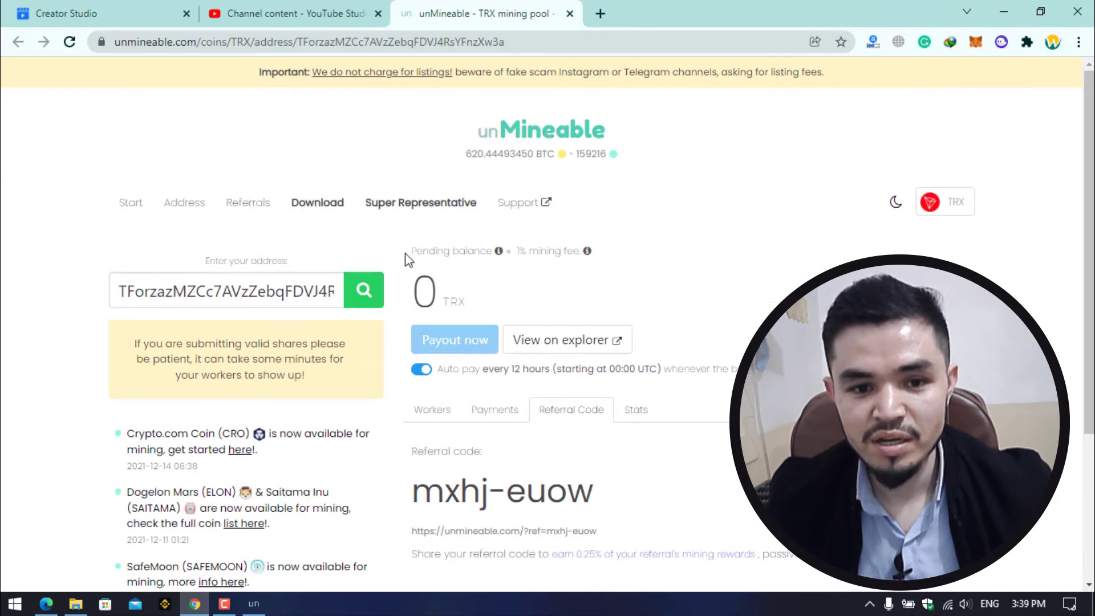
drag(410, 254, 586, 255)
click(667, 242)
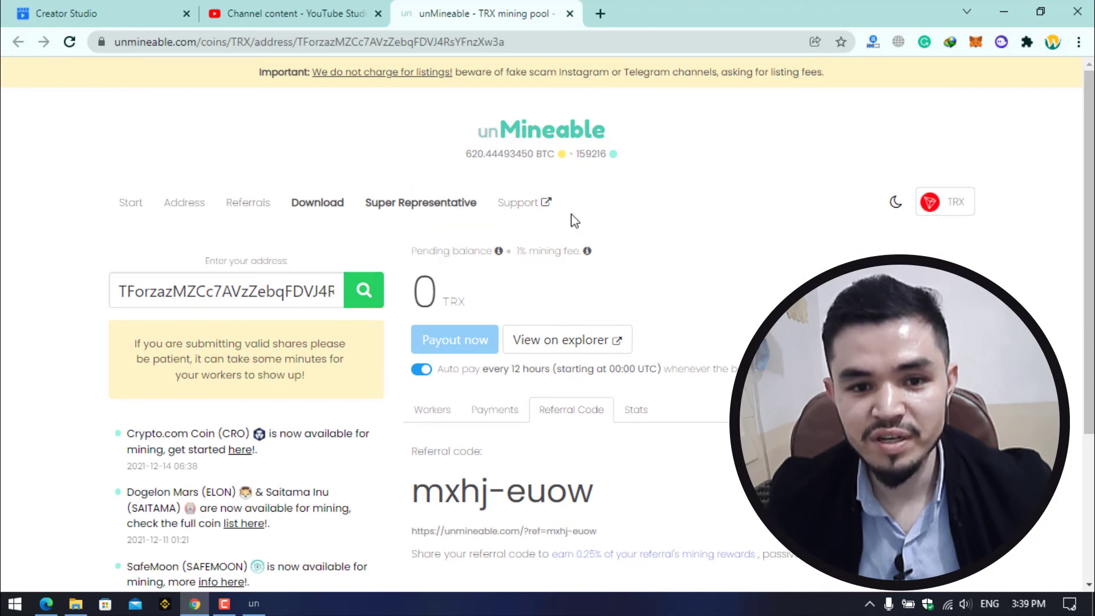
drag(462, 153, 668, 169)
click(669, 168)
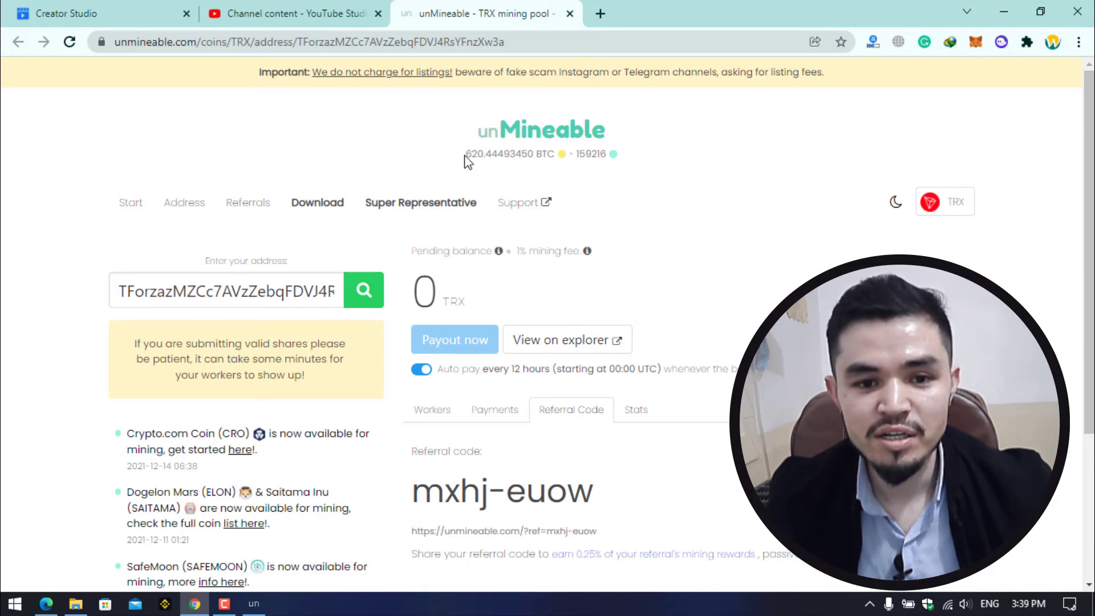
drag(466, 154, 485, 155)
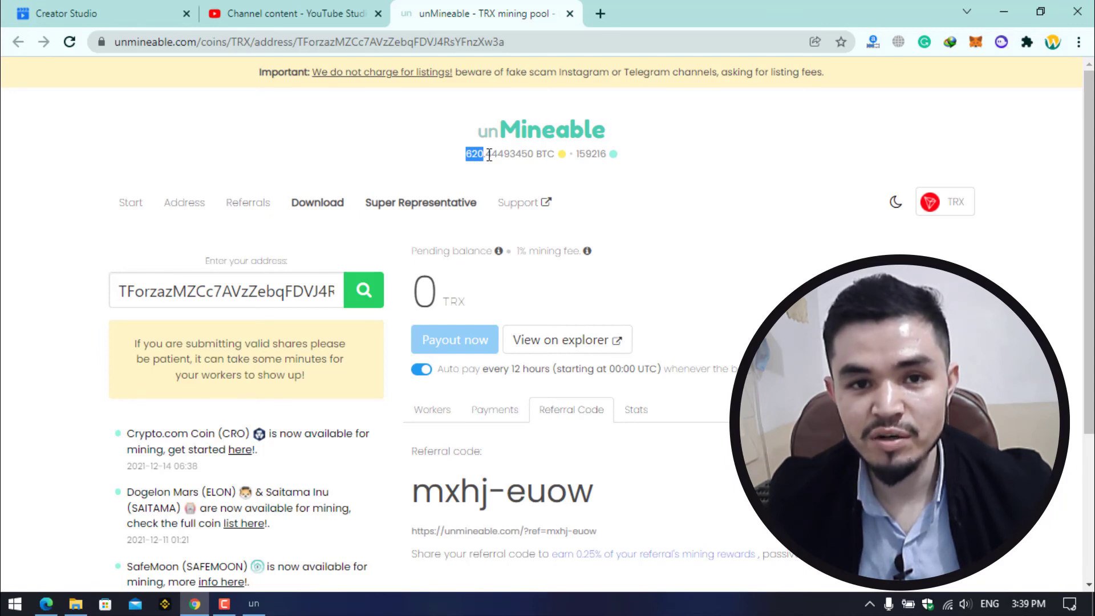
click(1001, 12)
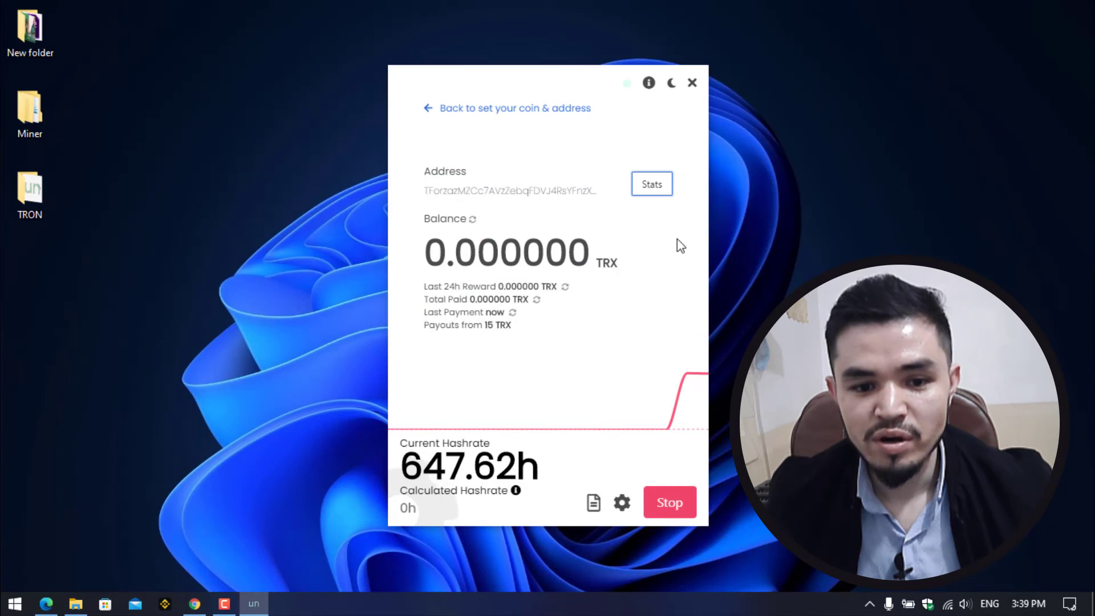